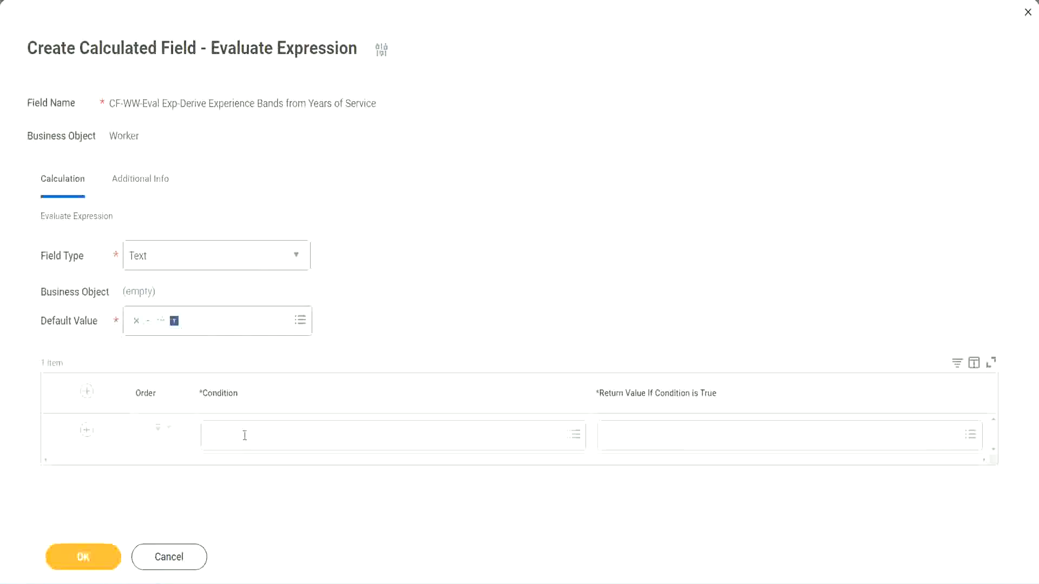
Step: Copy the Field 1 name, CF-WW-TF-Length of Service between 0 and 7 years, from the Notepad++ notes and set it as the first row's condition
left_click(244, 437)
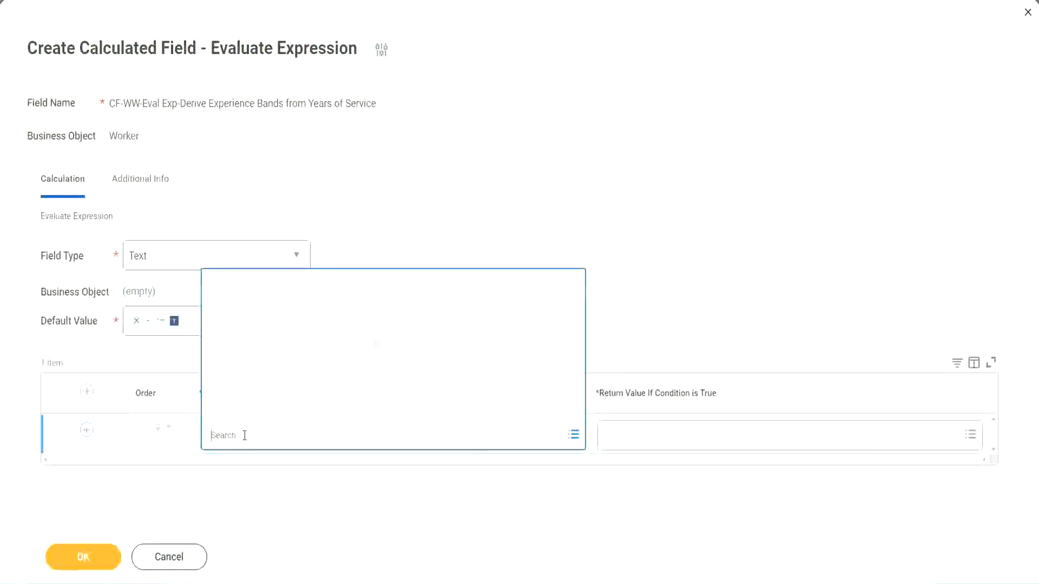
left_click(399, 246)
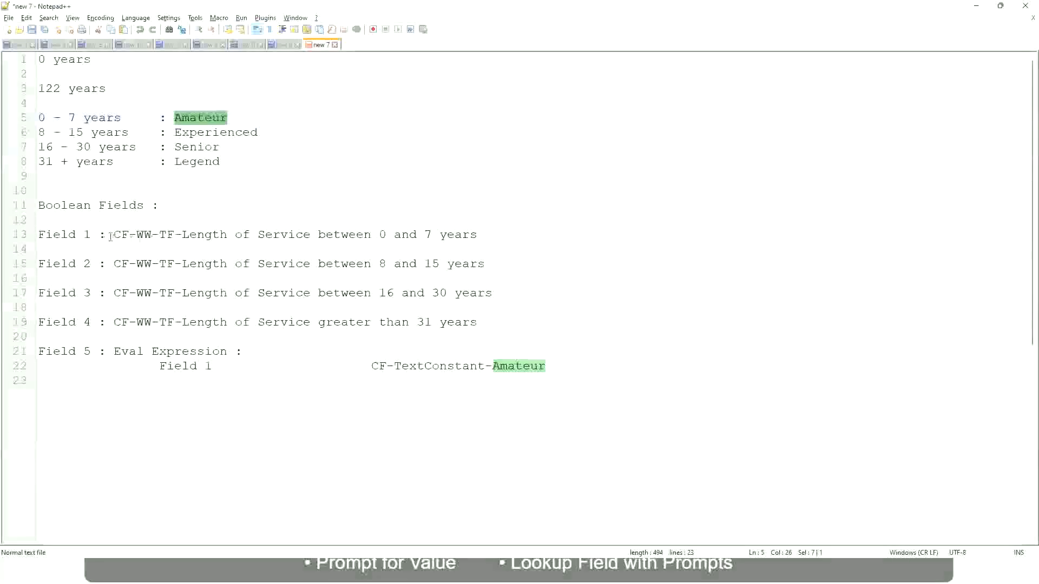
left_click_drag(117, 233, 478, 239)
key("ctrl+c")
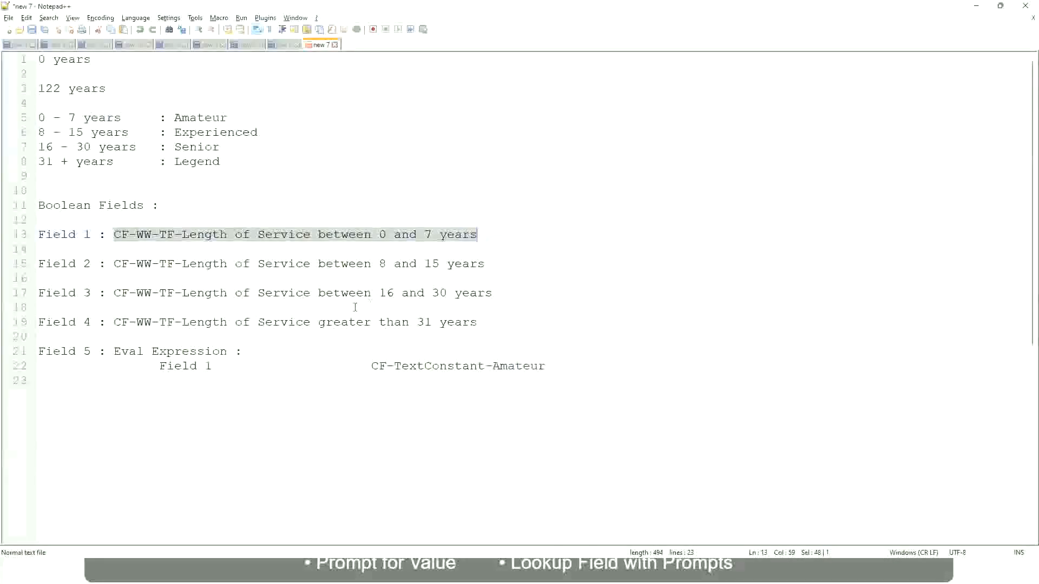
key("alt+Tab")
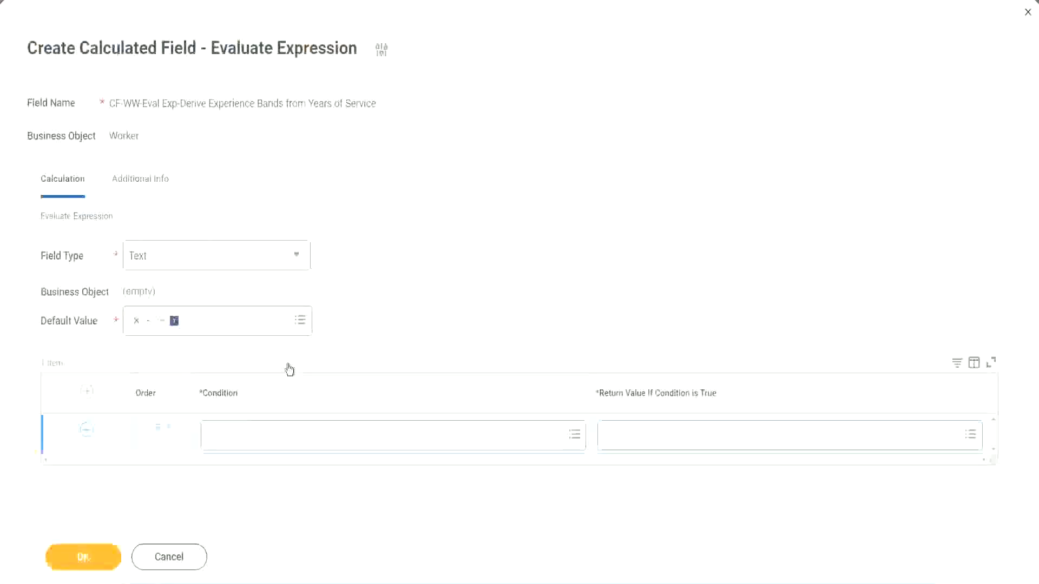
left_click(265, 439)
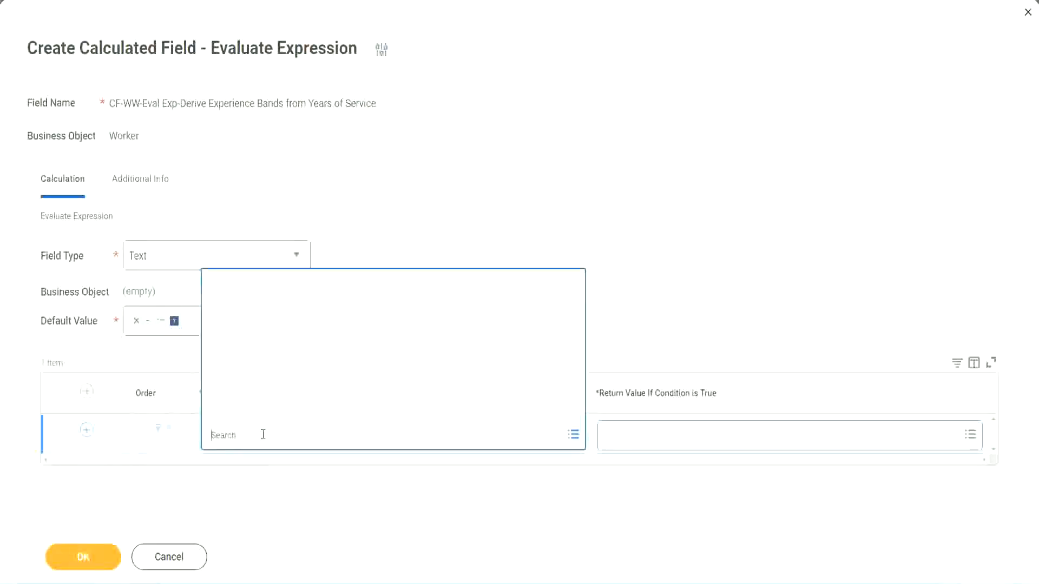
key("ctrl+v")
key("Return")
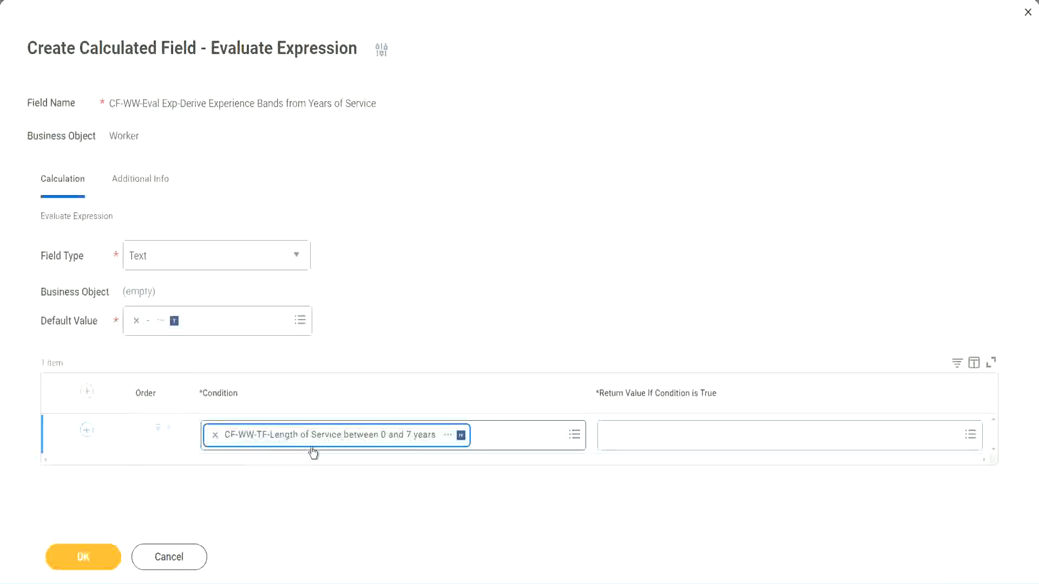
left_click(480, 301)
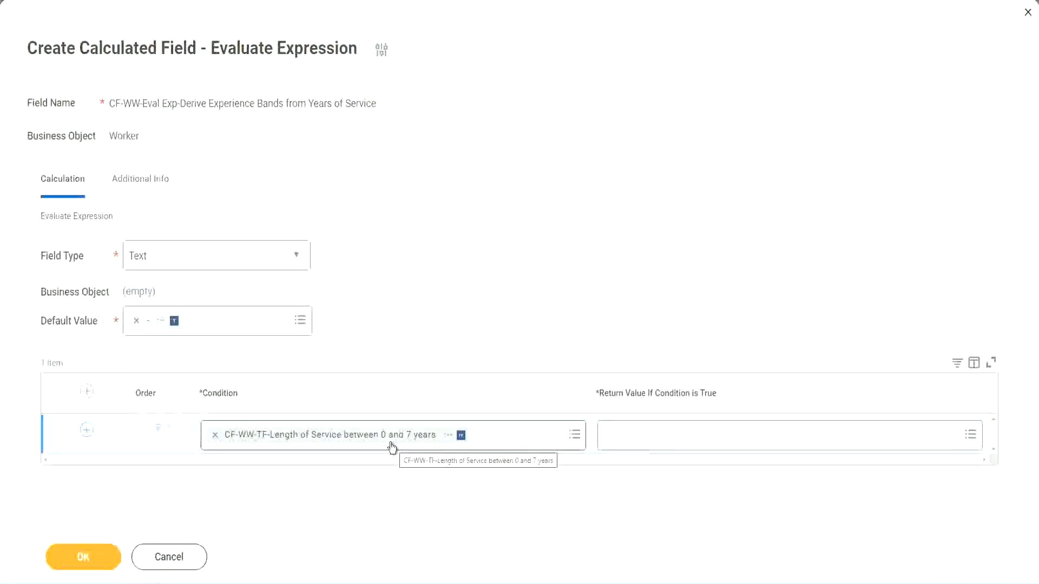
left_click(675, 442)
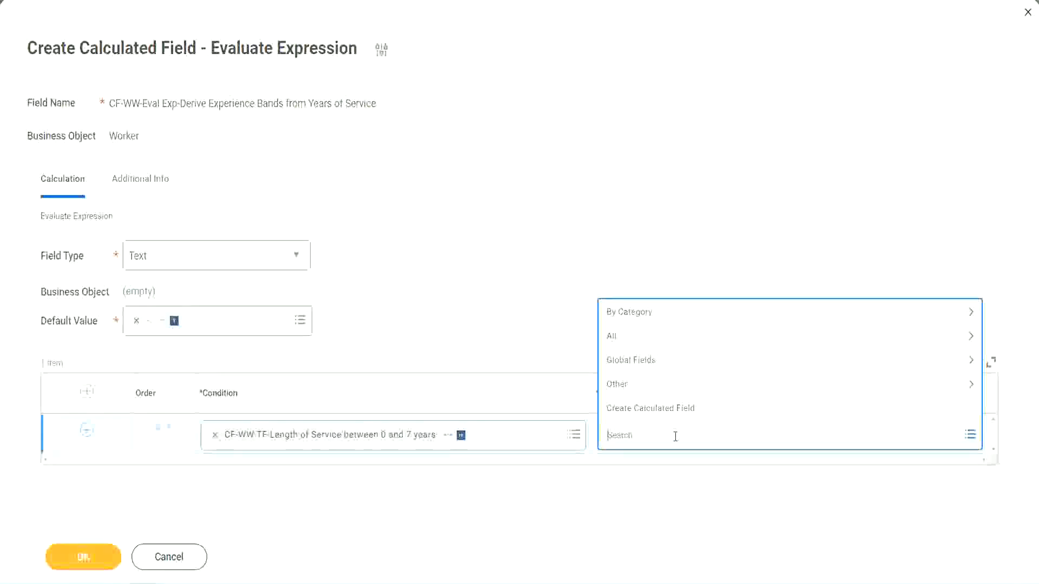
left_click(603, 270)
left_click(626, 442)
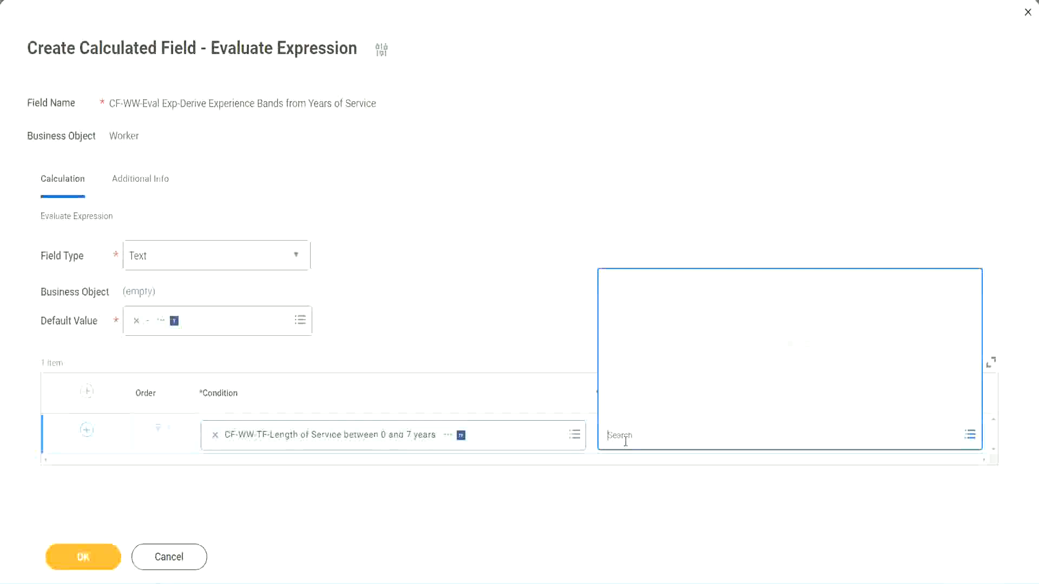
type("Amaterue")
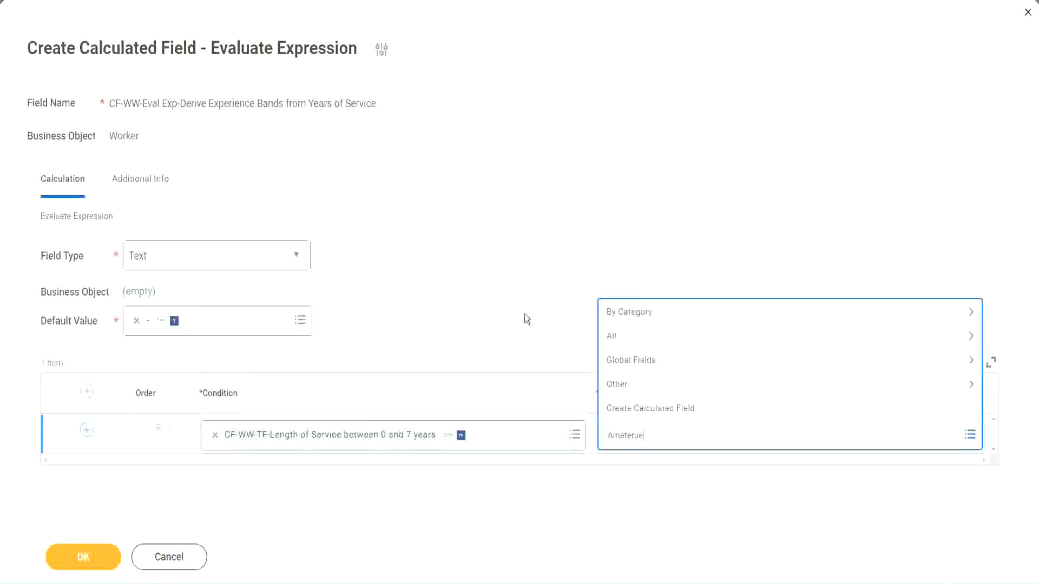
left_click(524, 319)
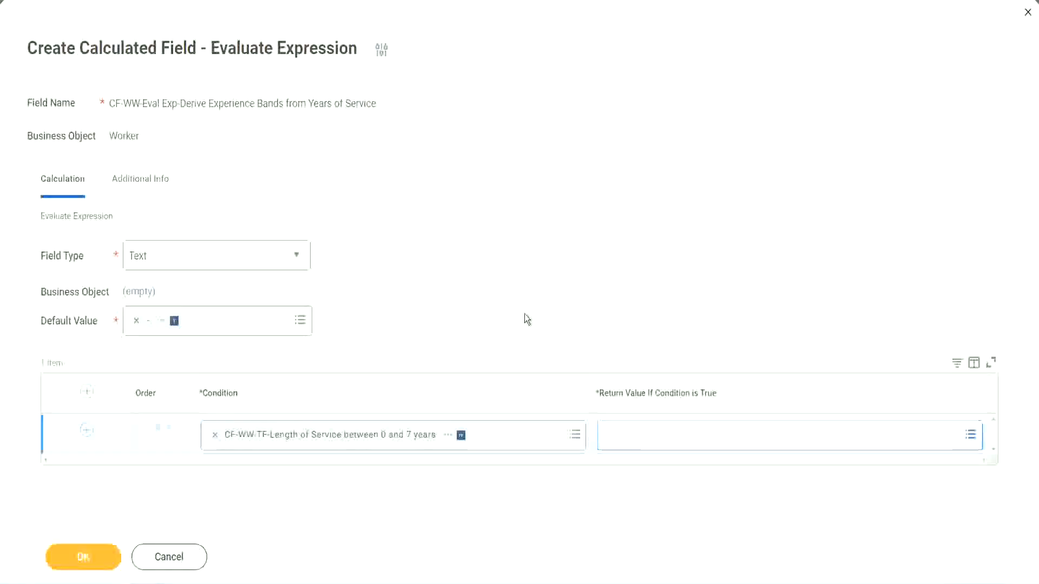
left_click(654, 442)
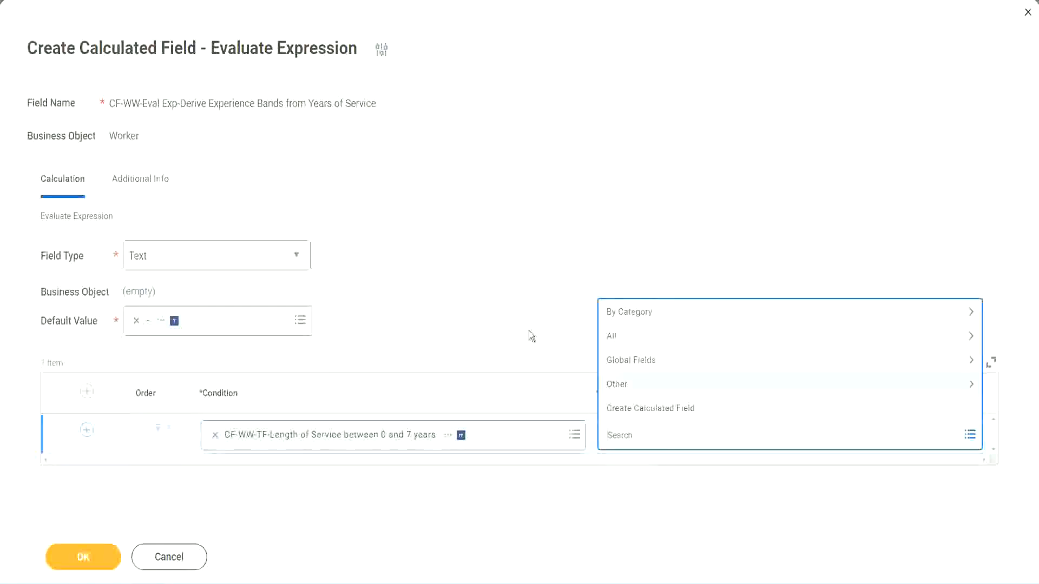
left_click(524, 315)
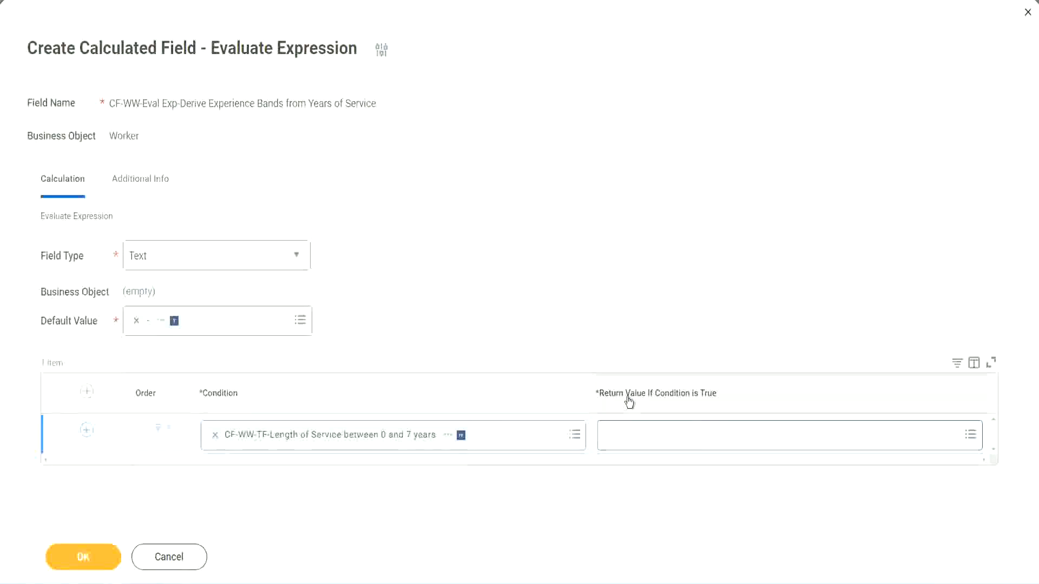
Step: Start a new calculated field for the first row's return value, name it CF-WW-TC-Amateur, and open its business object choices
left_click(673, 438)
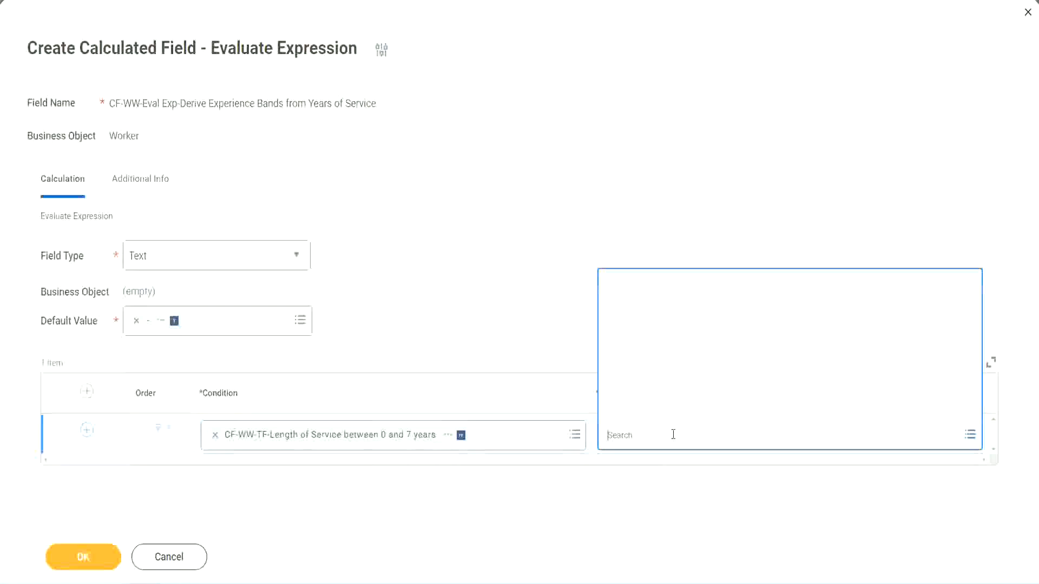
left_click(666, 408)
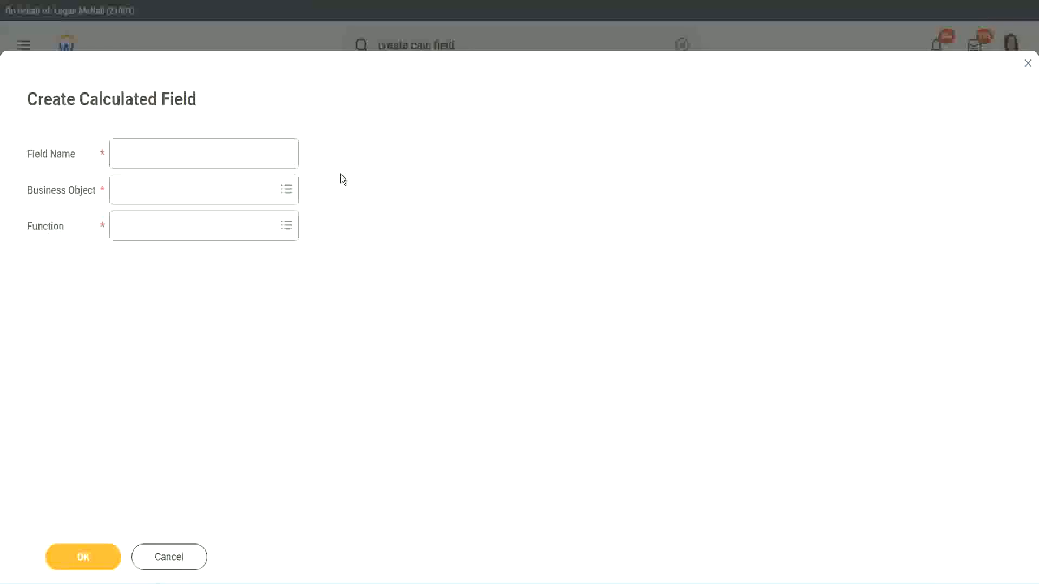
left_click(127, 155)
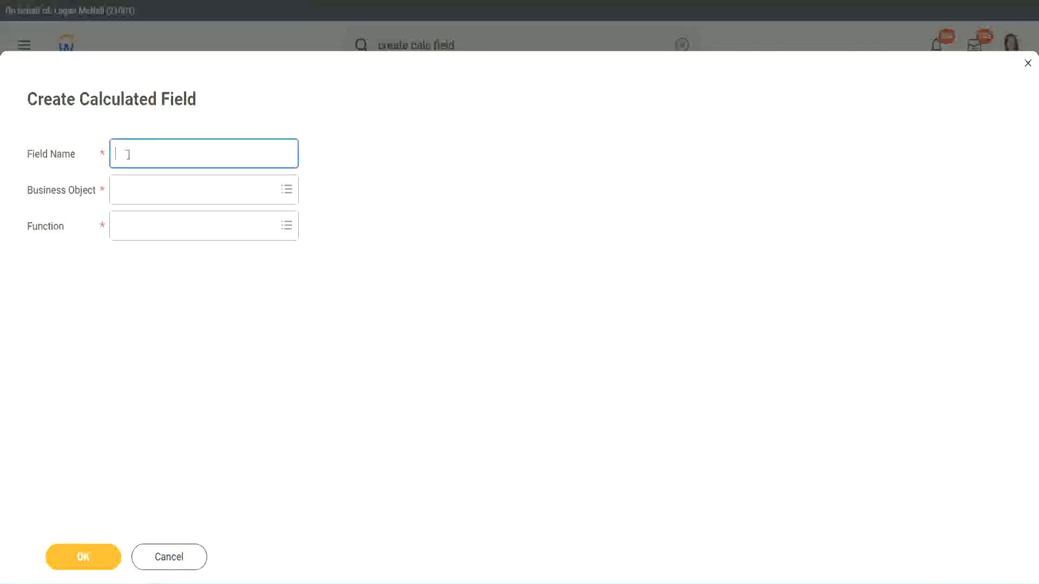
type("CFTC-Amateur")
left_click(128, 154)
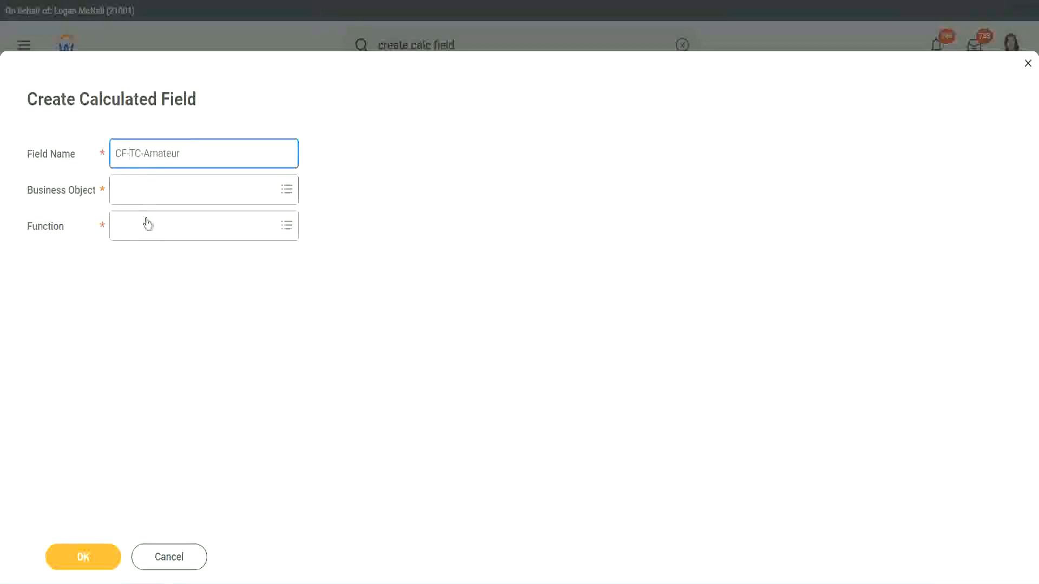
type("WW-")
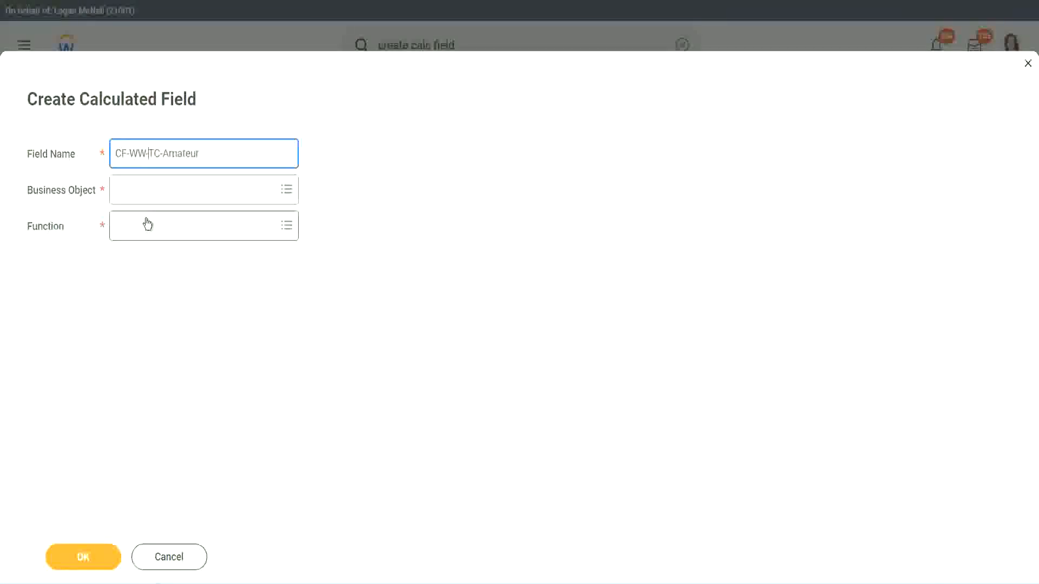
left_click(147, 190)
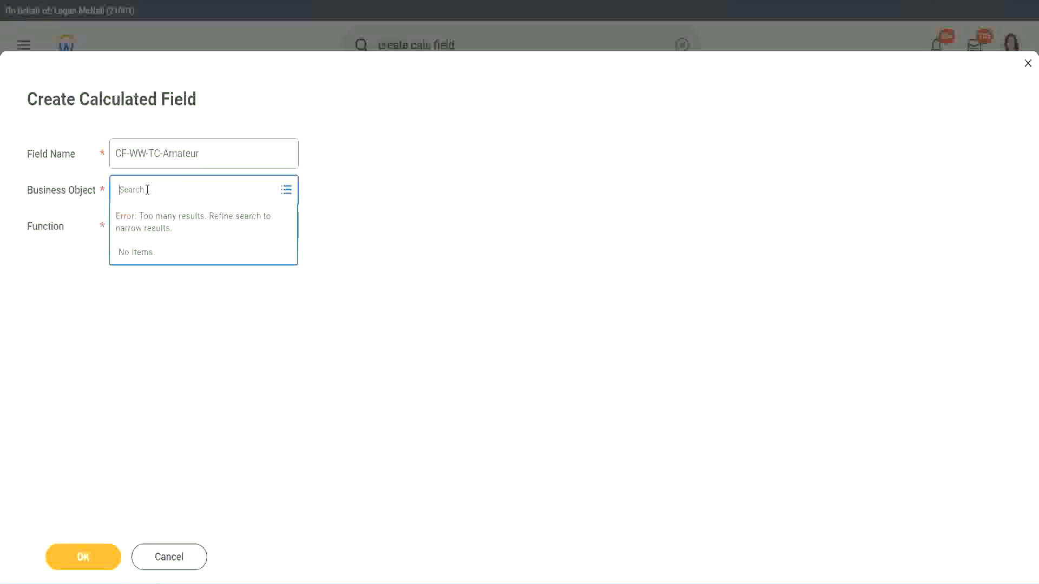
type("worker")
key("BackSpace")
key("BackSpace")
key("BackSpace")
key("BackSpace")
key("BackSpace")
key("BackSpace")
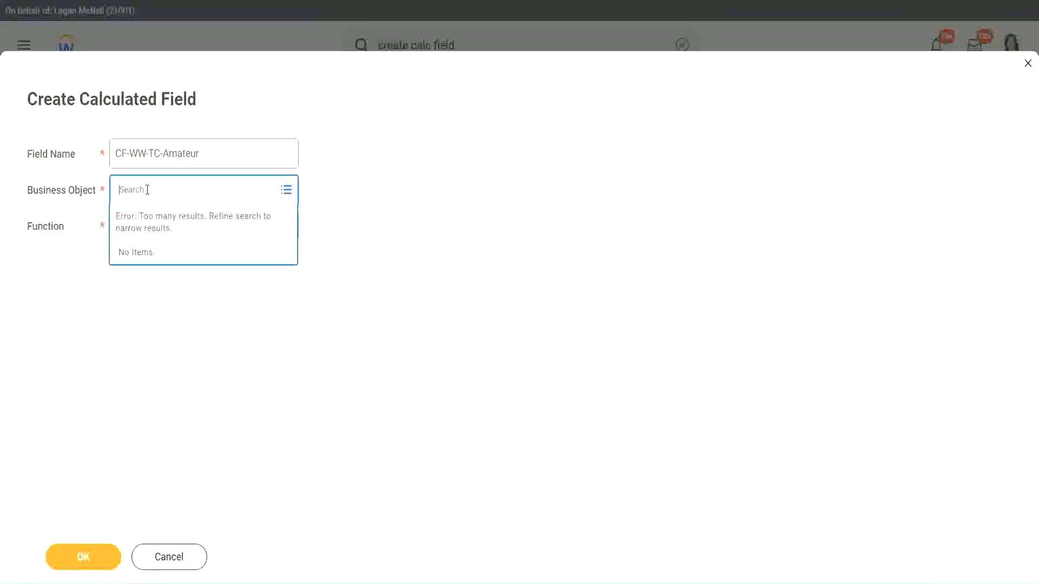
Step: Search the business objects for "global" and choose Global for the new calculated field
type("global")
key("Return")
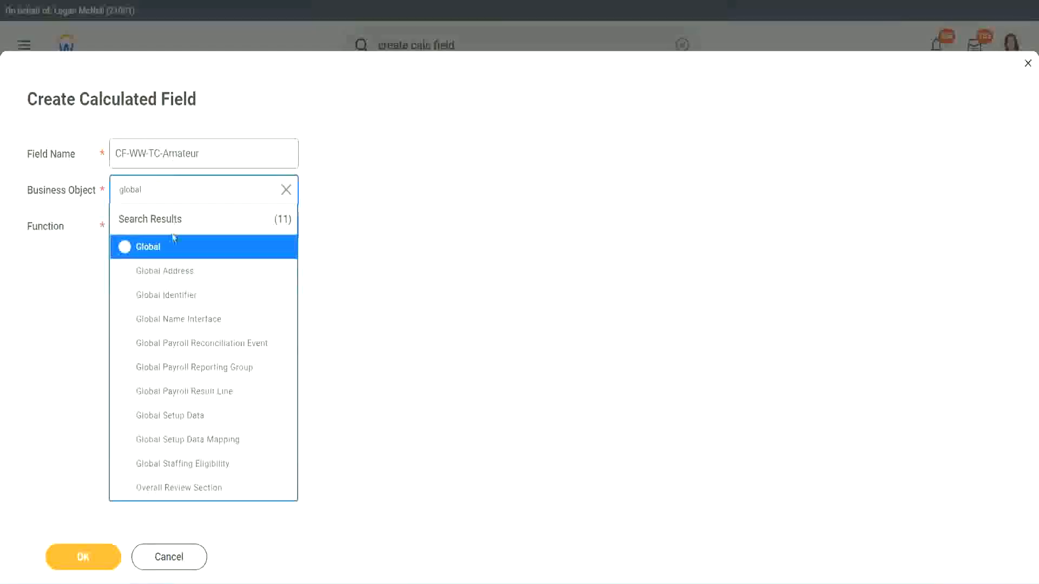
left_click(162, 256)
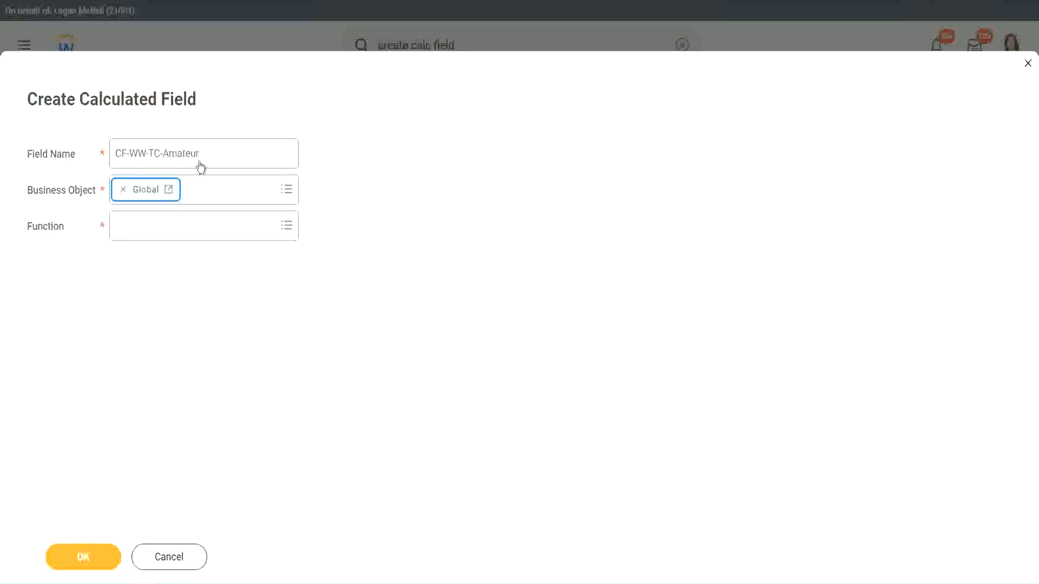
Step: Copy the word Amateur from the new calculated field's name
triple_click(268, 146)
left_click(176, 154)
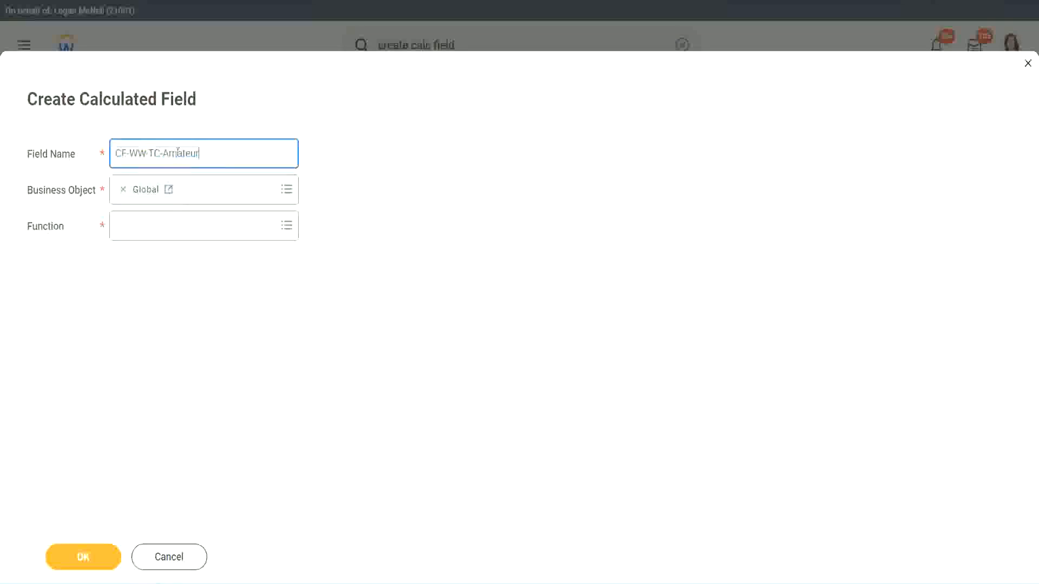
double_click(205, 152)
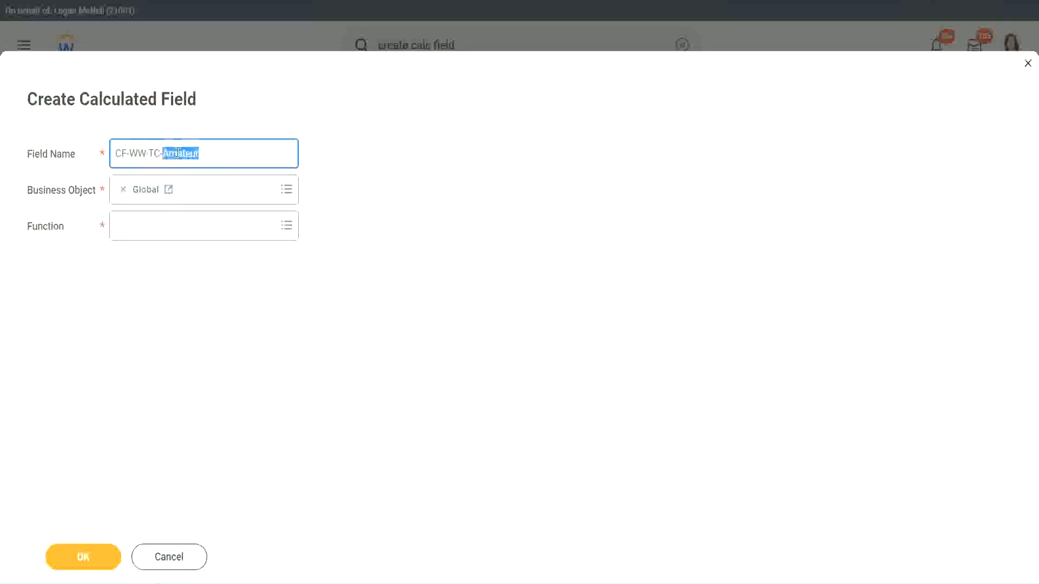
left_click(214, 151)
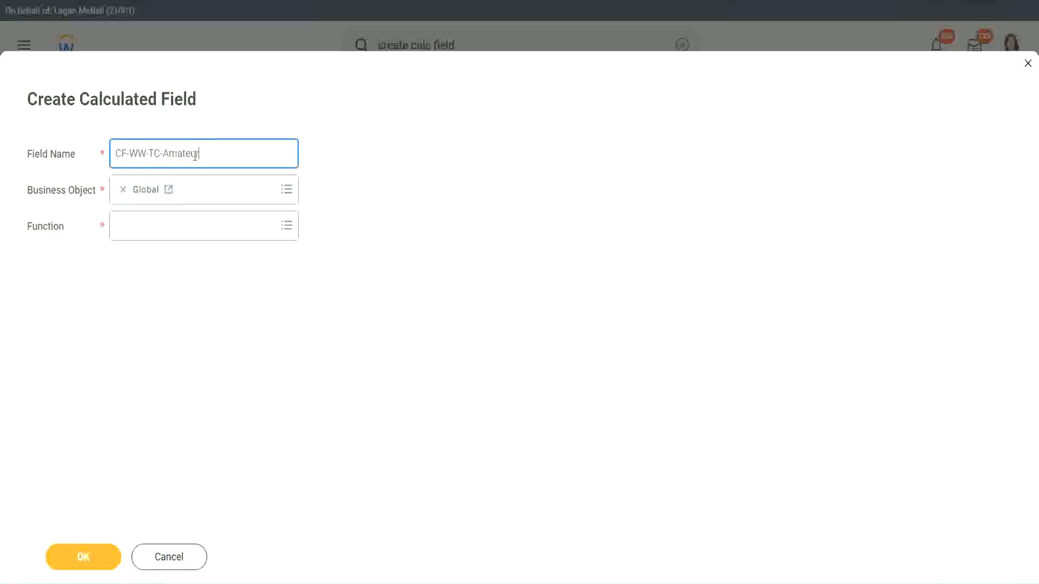
double_click(195, 155)
key("ctrl+c")
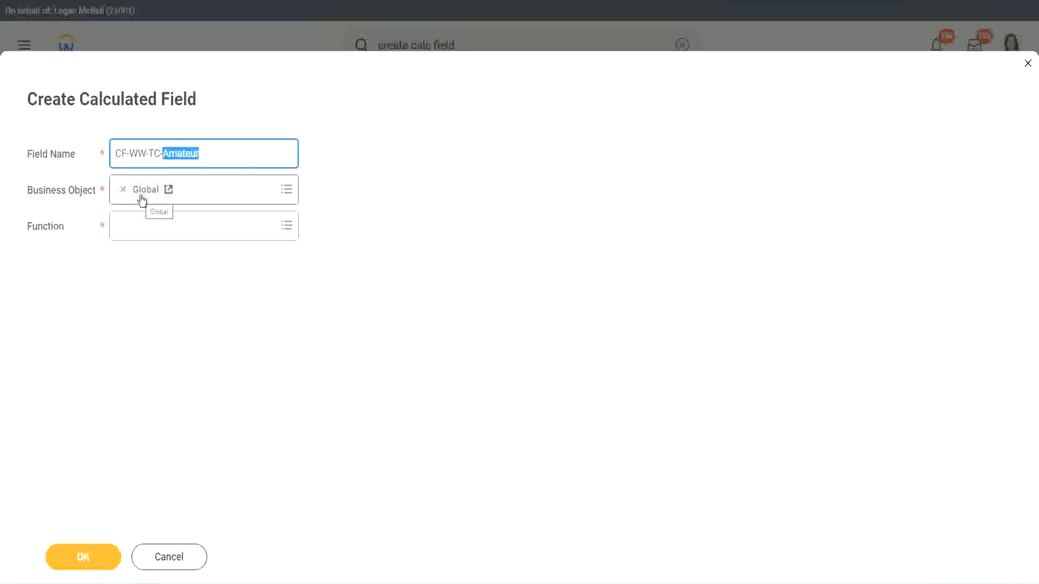
Step: Choose the Text Constant function and create the field with the copied word Amateur as its text constant
left_click(146, 230)
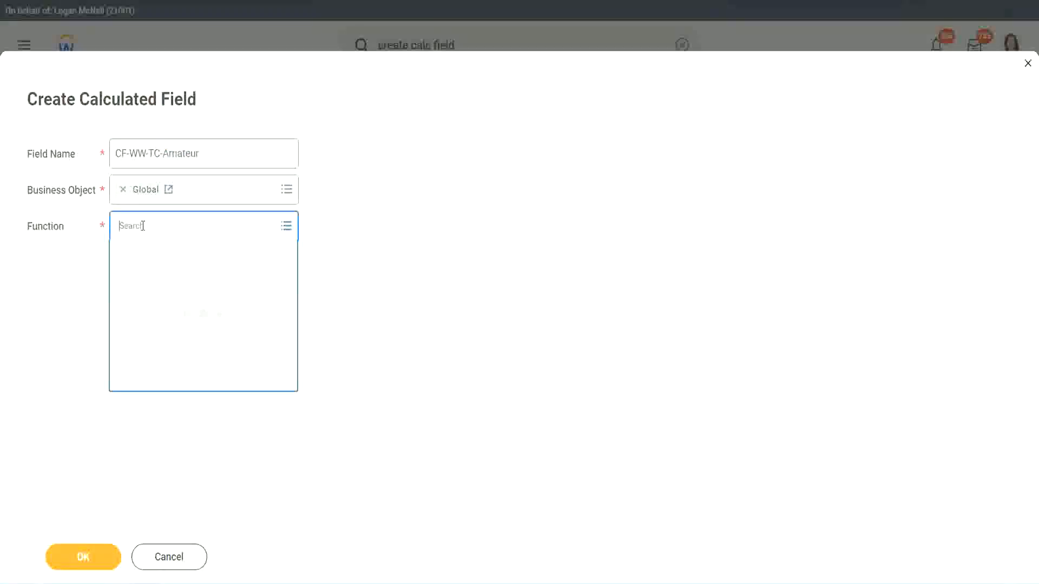
type("text const")
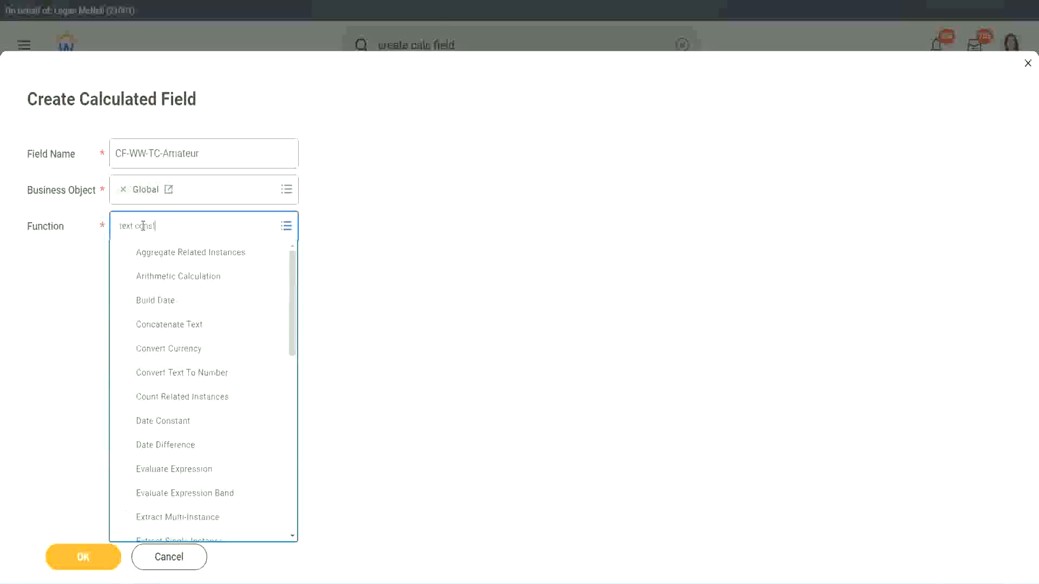
key("Return")
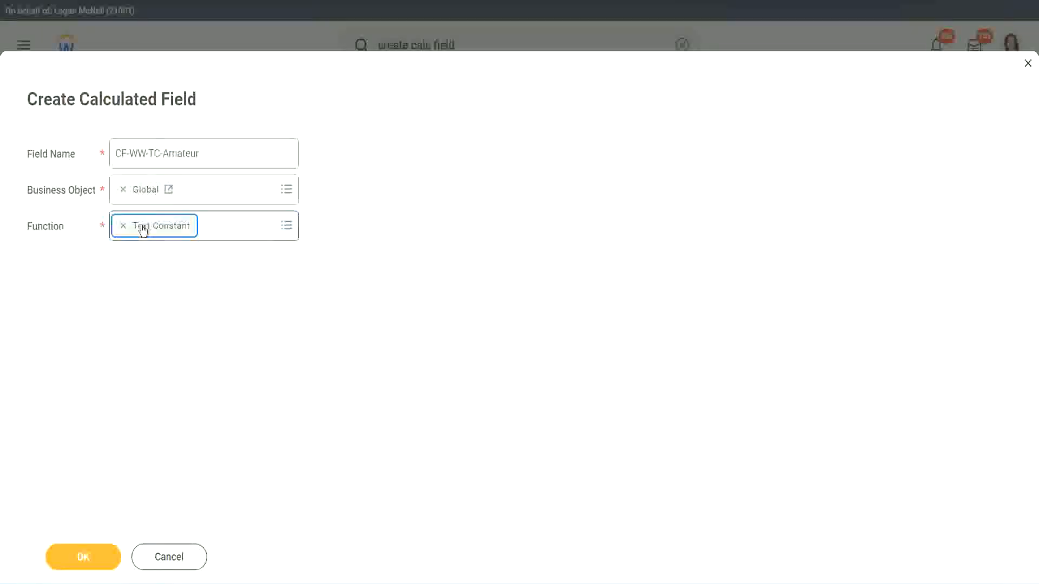
left_click(87, 565)
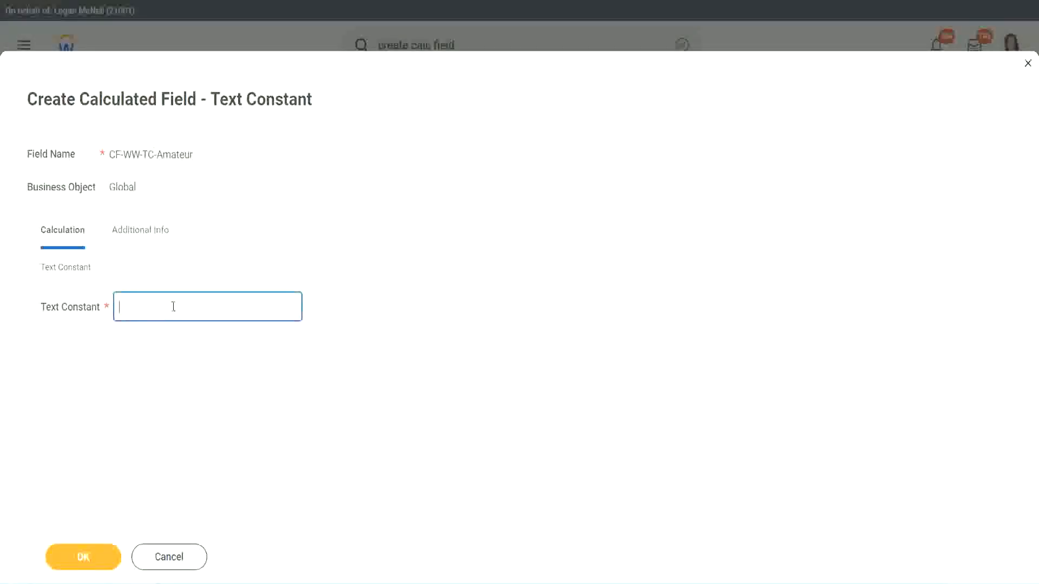
key("ctrl+v")
left_click(89, 560)
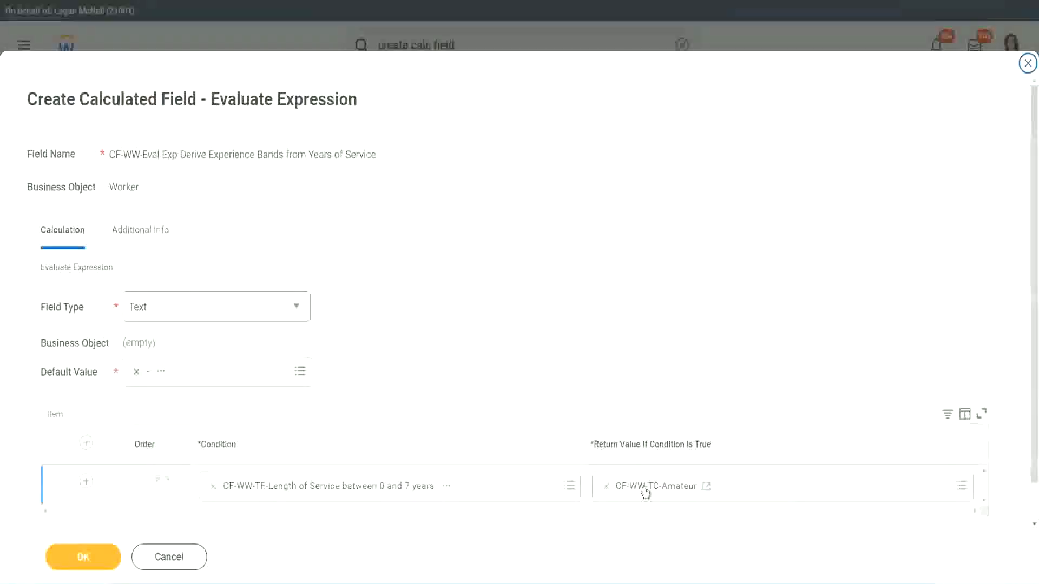
Step: Copy the name of the return value CF-WW-TC-Amateur and add two empty rows to the condition table
right_click(645, 489)
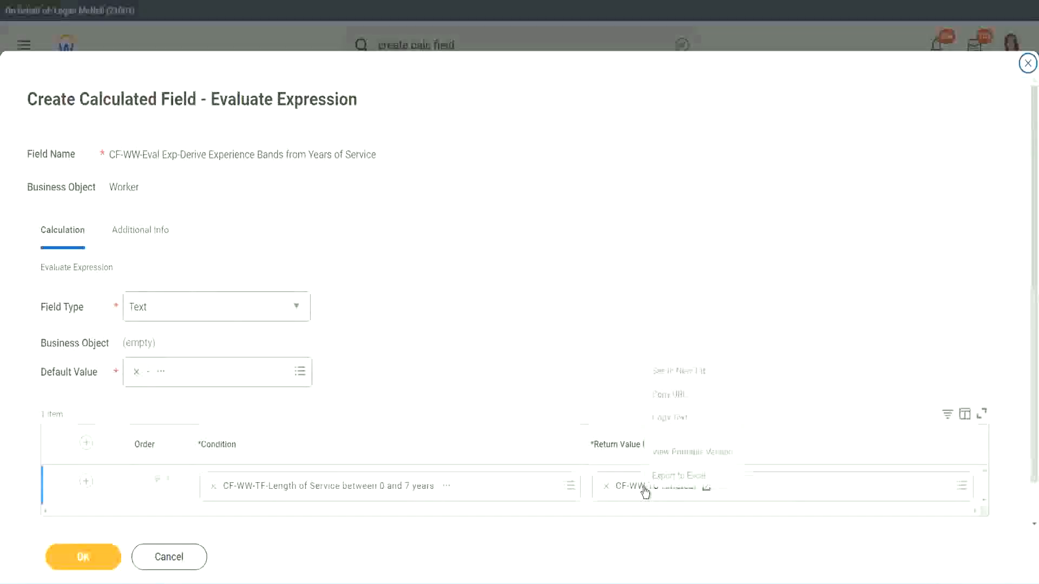
left_click(680, 420)
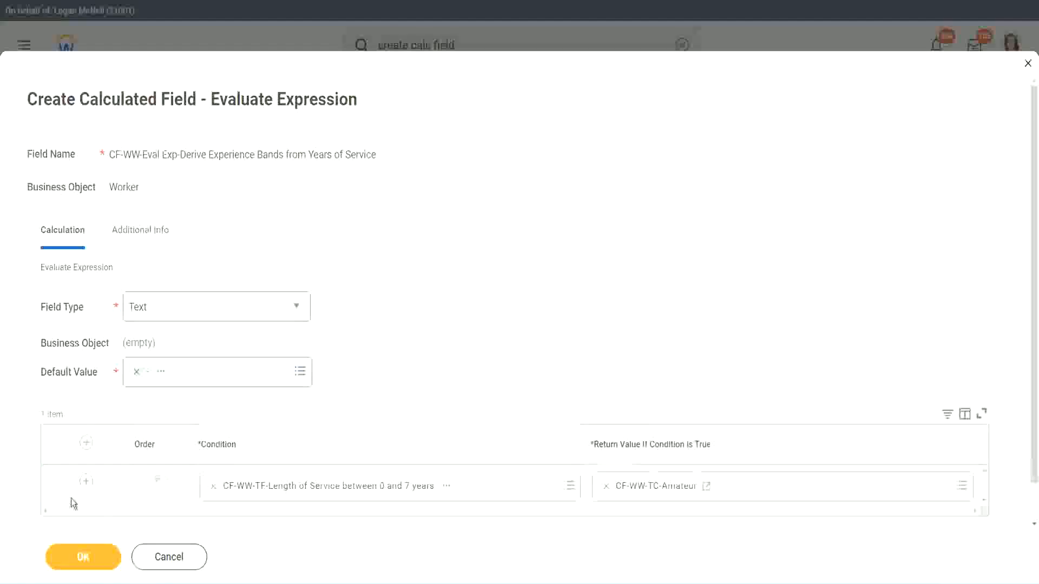
left_click(87, 483)
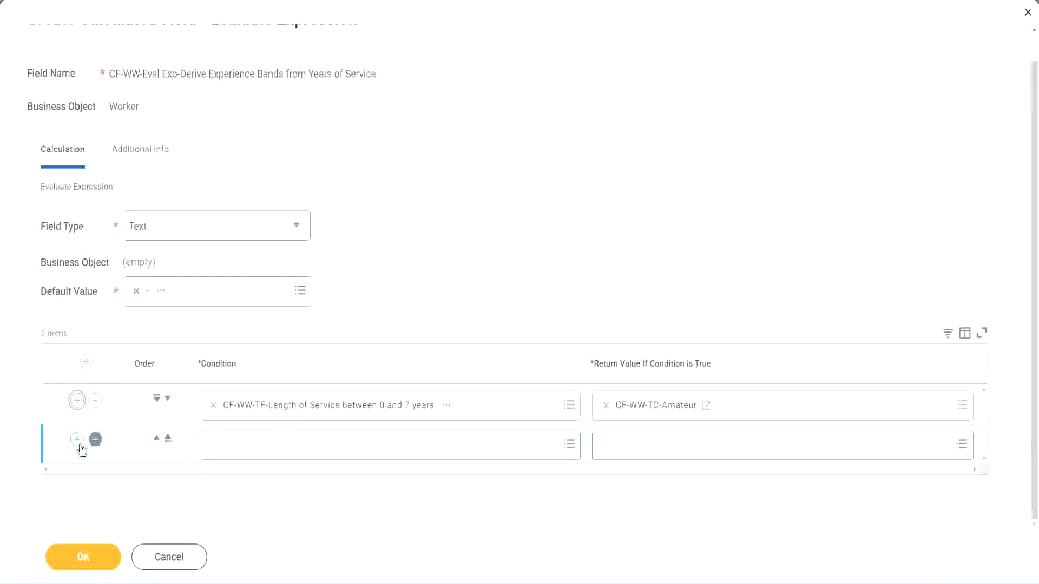
left_click(78, 440)
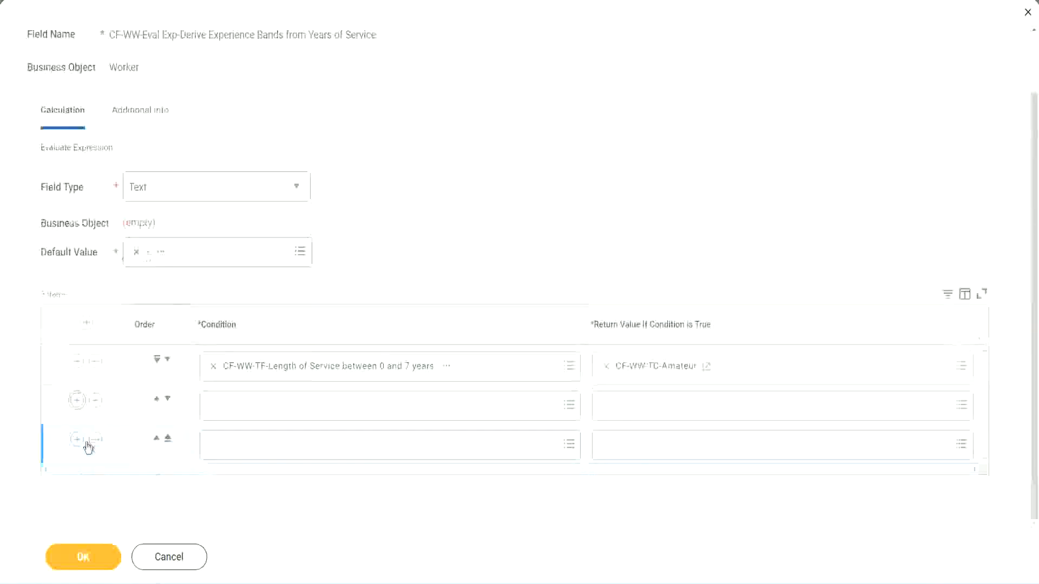
Step: Set the second row's condition to CF-WW-TF-Length of Service between 8 and 15 years, searching for "cf-ww-tf"
left_click(255, 405)
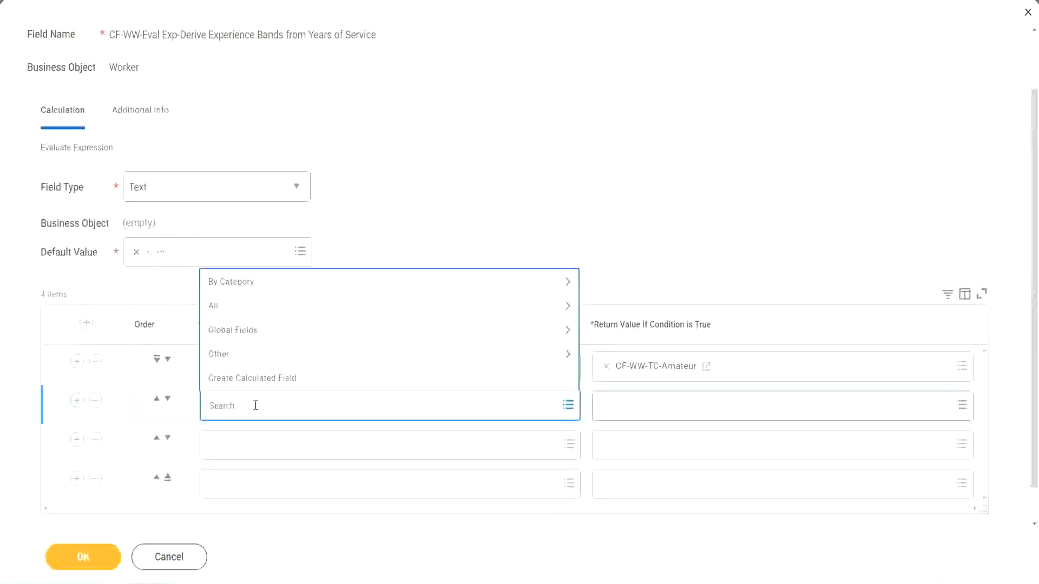
type("cf-ww-tf")
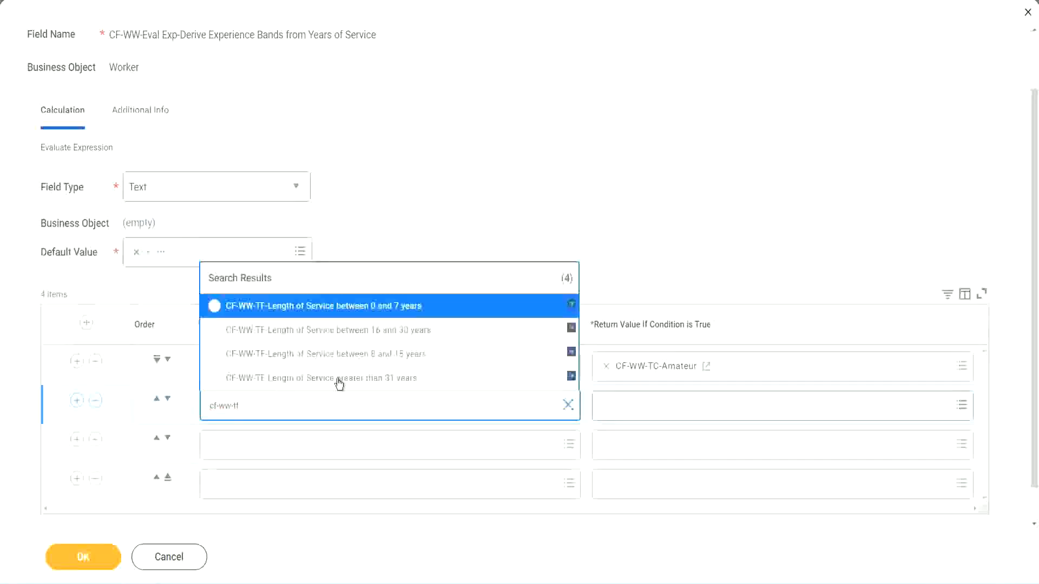
left_click(401, 356)
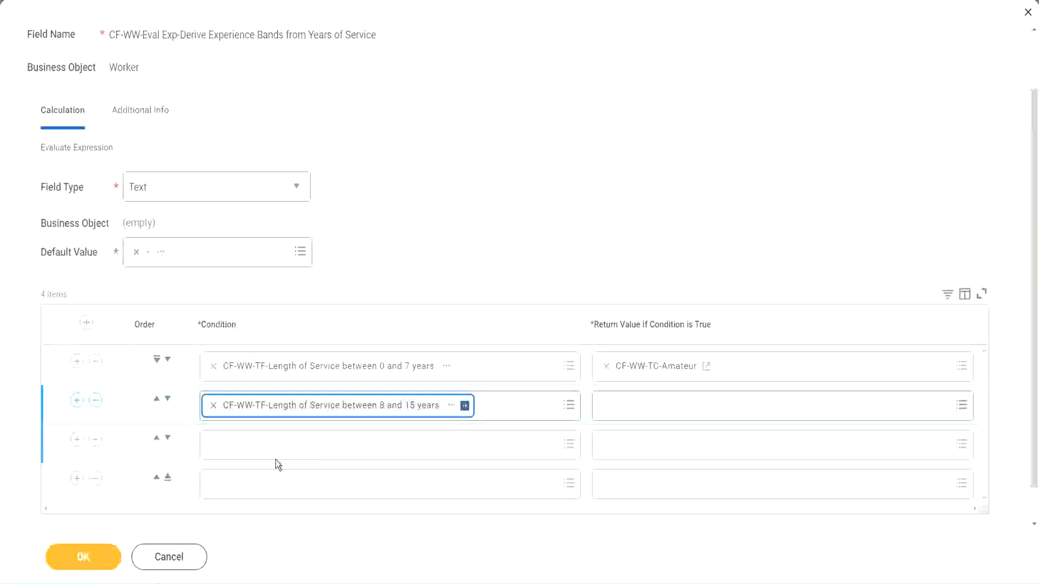
Step: Set the third row's condition to CF-WW-TF-Length of Service between 16 and 30 years, searching for "cf-ww-tf"
left_click(261, 444)
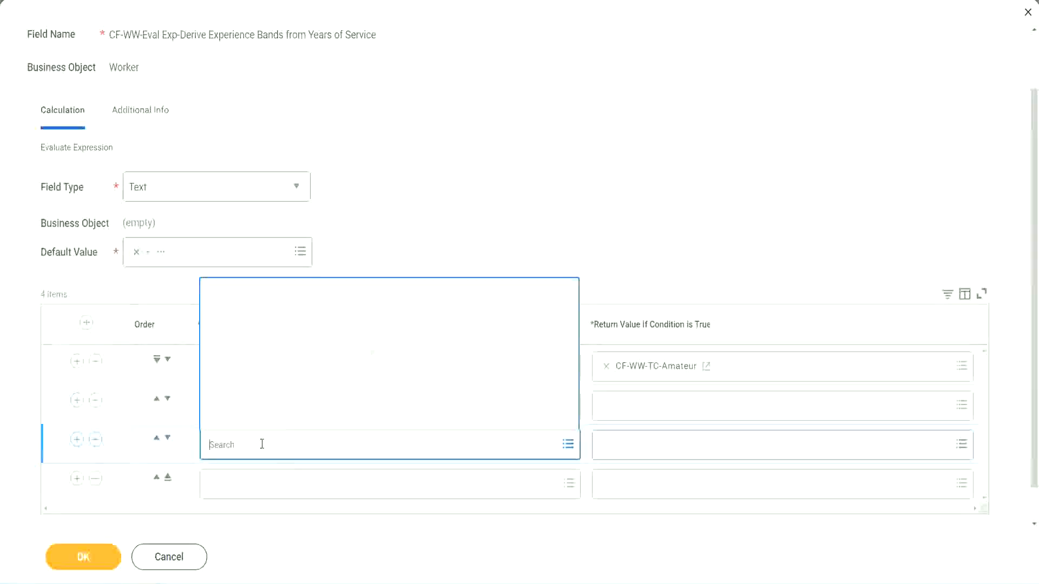
type("cf-ww")
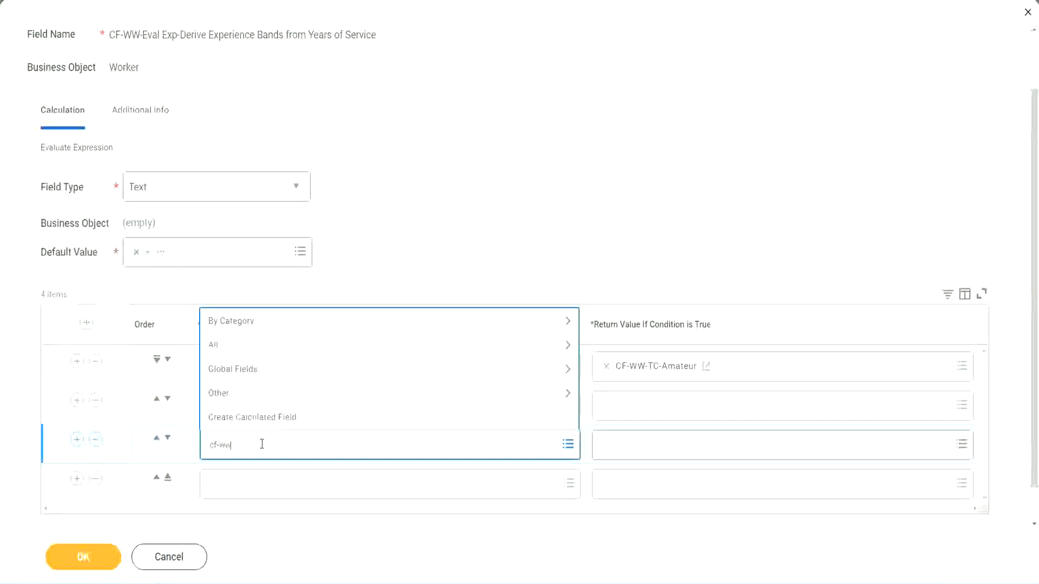
type("-tf")
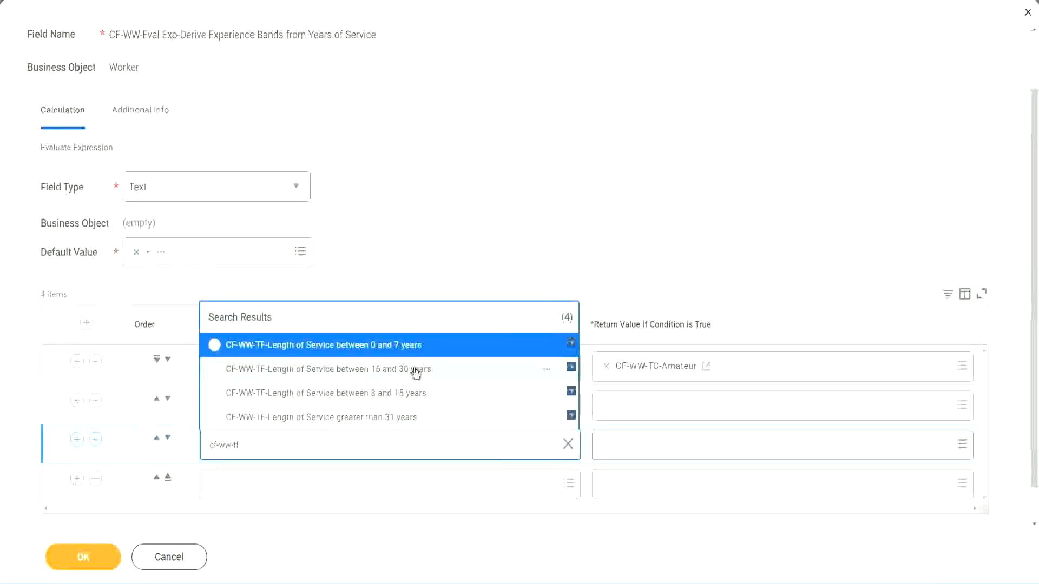
left_click(416, 372)
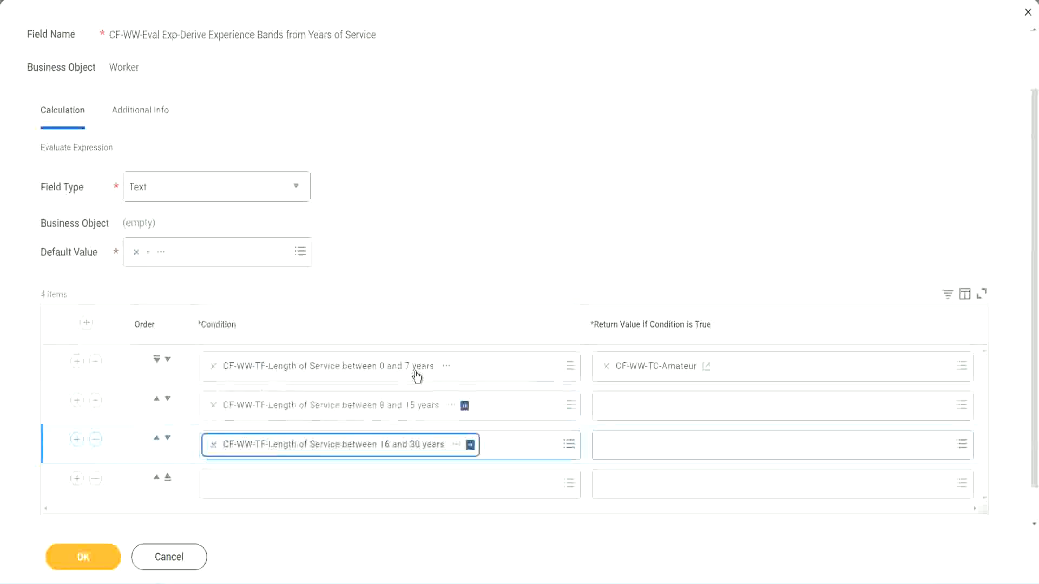
Step: Set the fourth row's condition to CF-WW-TF-Length of Service greater than 31 years
left_click(247, 491)
type("c")
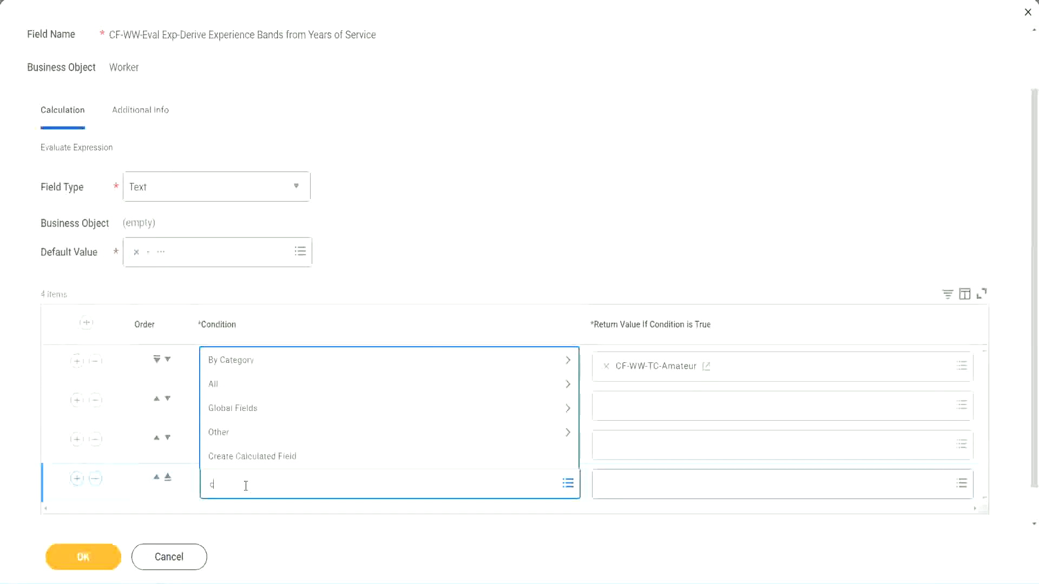
type("f-ww")
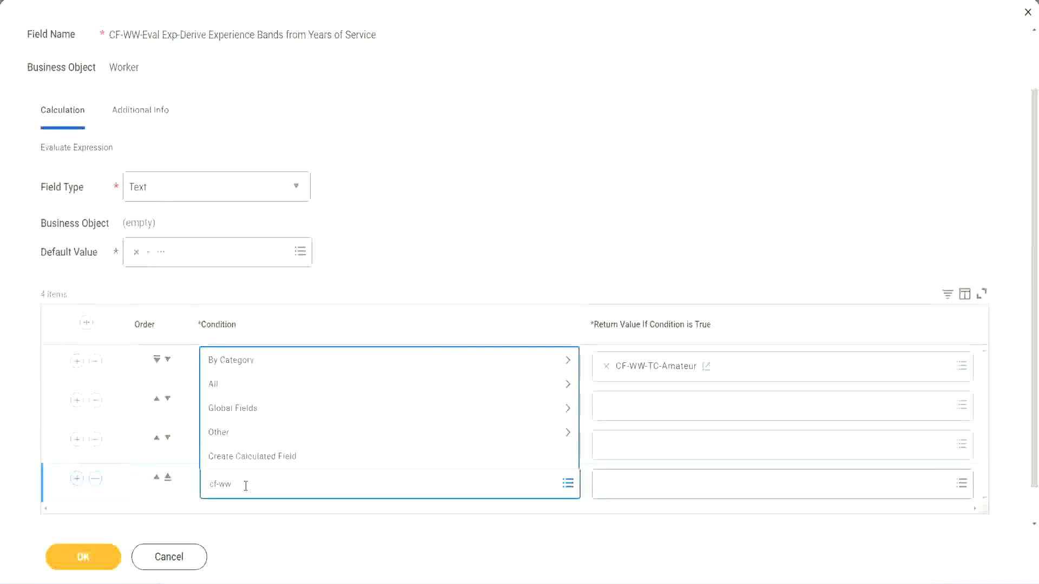
type(" tf 31")
key("Return")
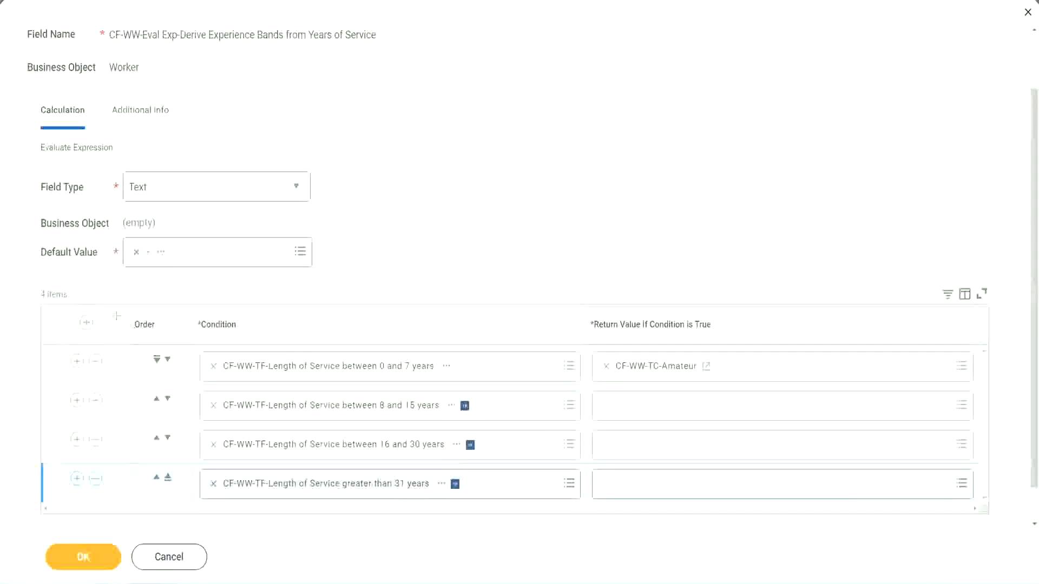
Step: Move the 8 to 15 years condition above the 0 to 7 years condition, and return it to second place
left_click_drag(117, 315, 116, 426)
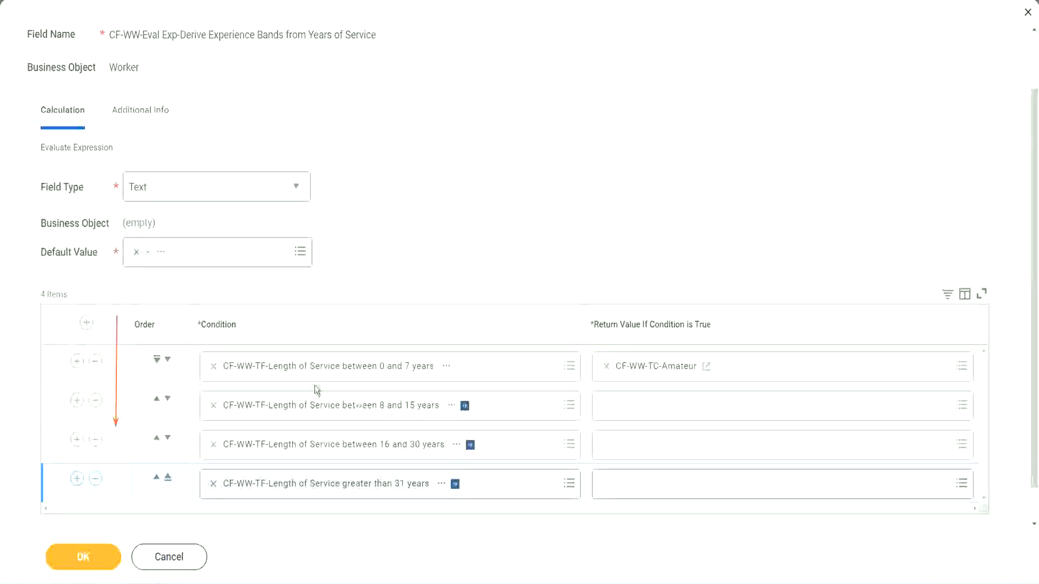
left_click(157, 400)
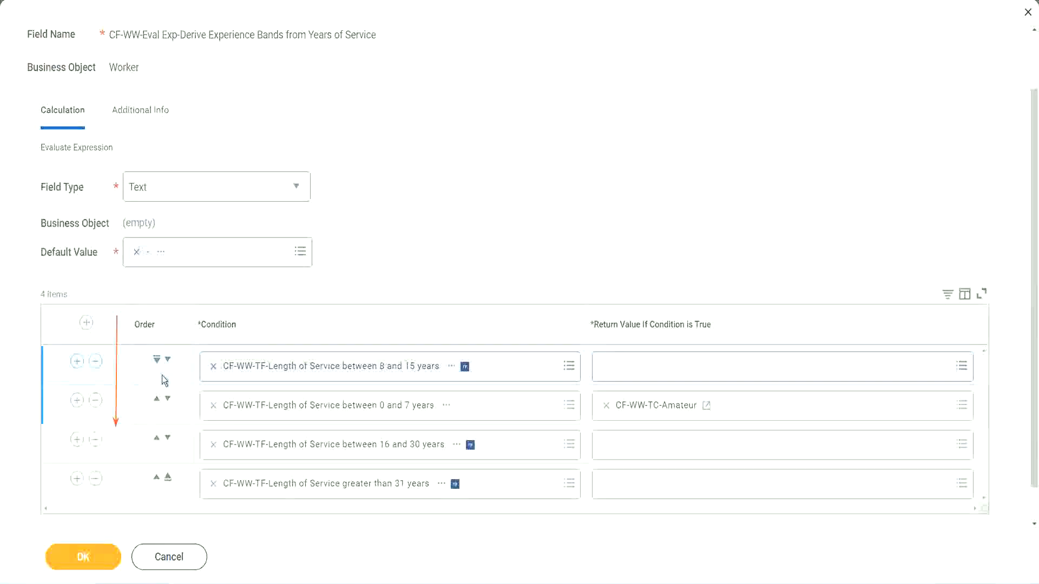
left_click(168, 360)
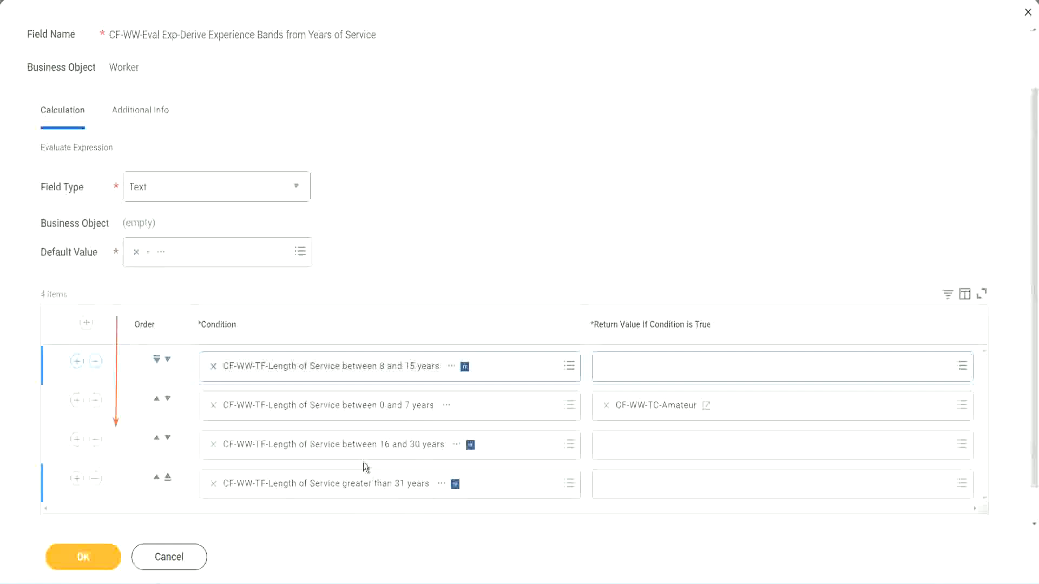
right_click(656, 409)
left_click(682, 472)
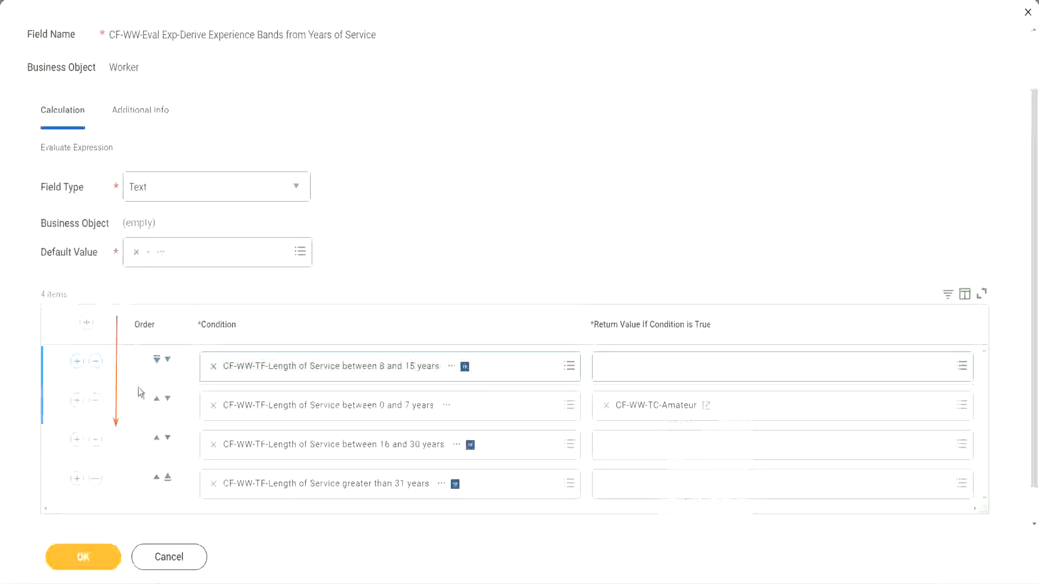
left_click(167, 359)
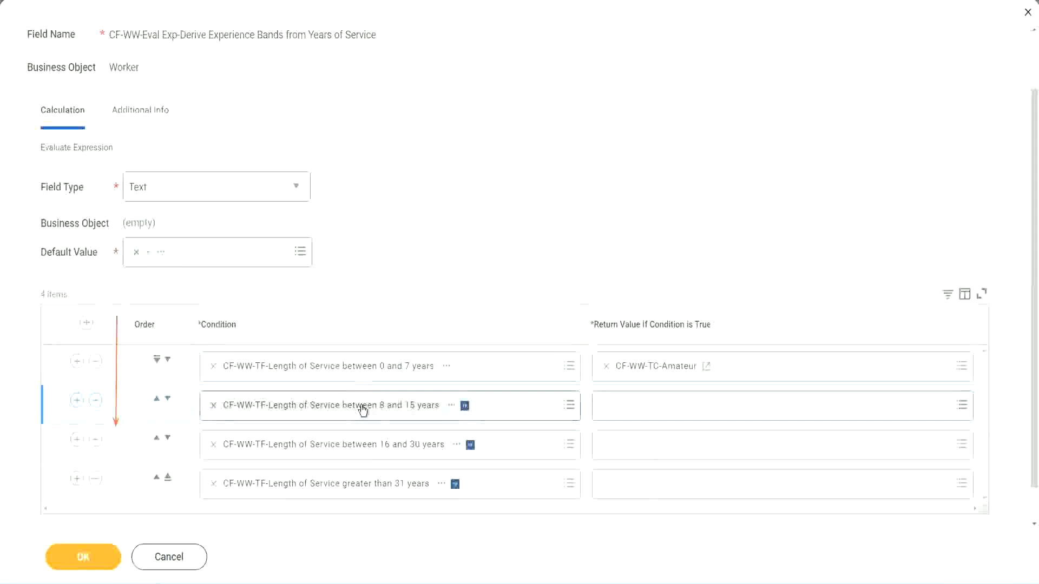
Step: Start a calculated field named CF-WW-TC-Experienced for the 8 to 15 years return value, using Global and the Text Constant function
left_click(605, 406)
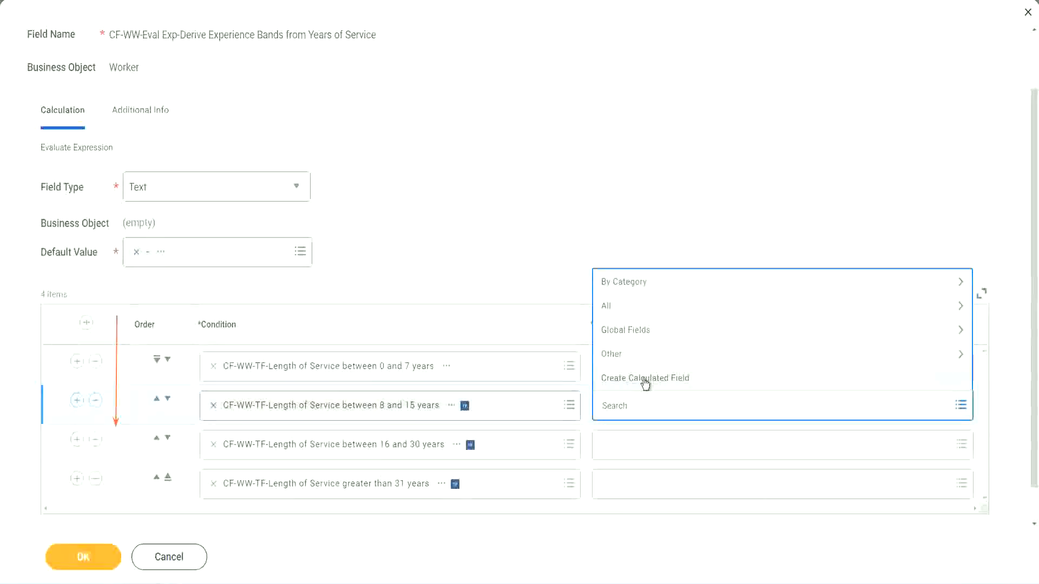
left_click(644, 379)
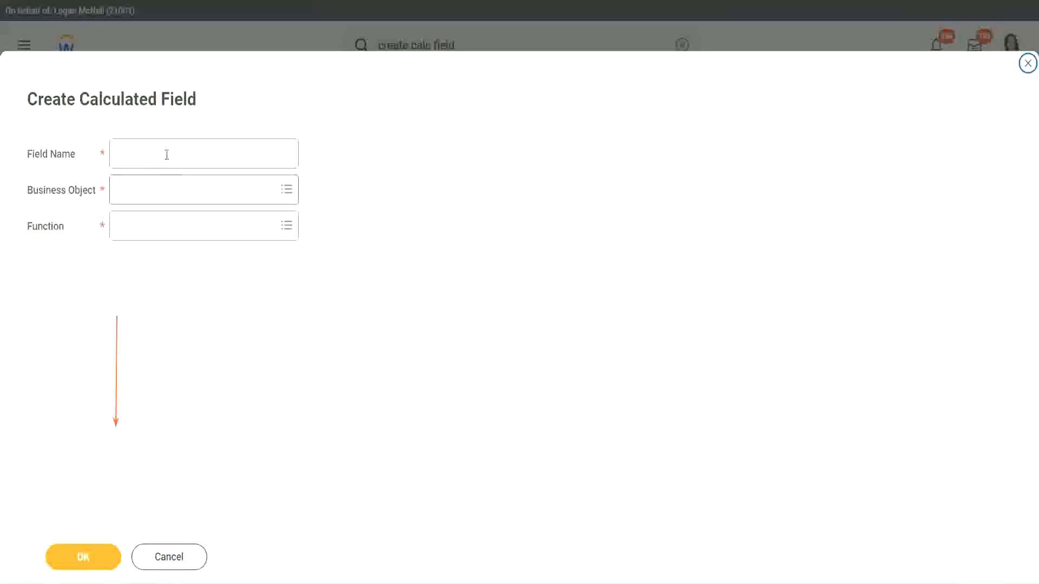
left_click(166, 153)
key("ctrl+v")
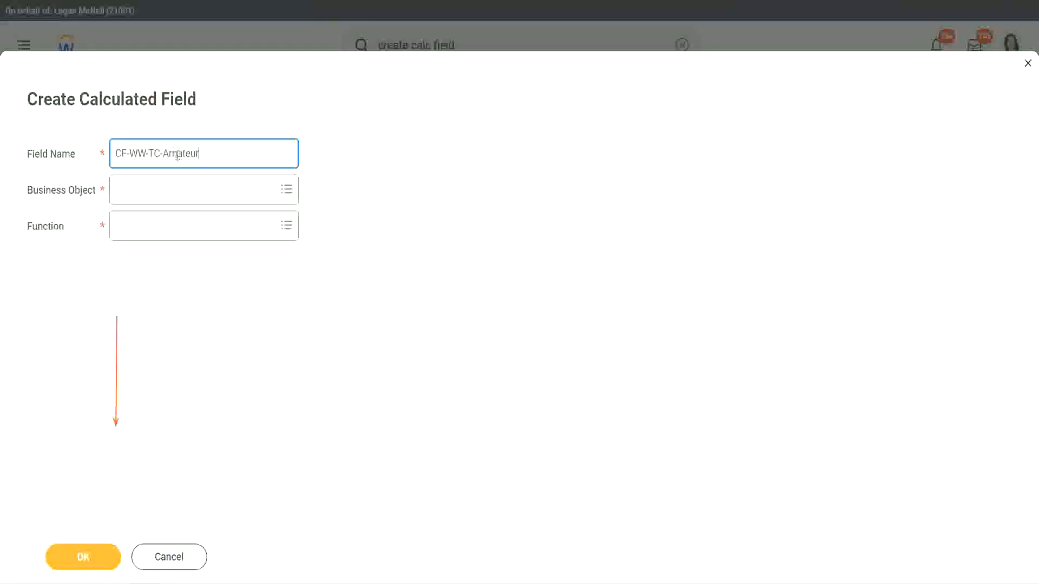
double_click(177, 154)
type("Experienced")
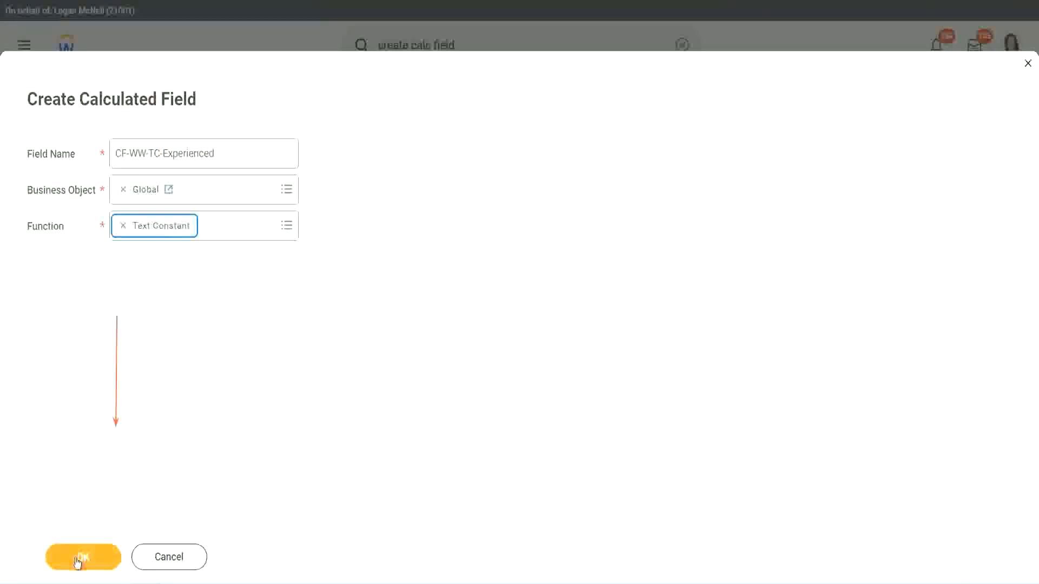
Step: Enter Experienced as the text constant and create the field
left_click(82, 558)
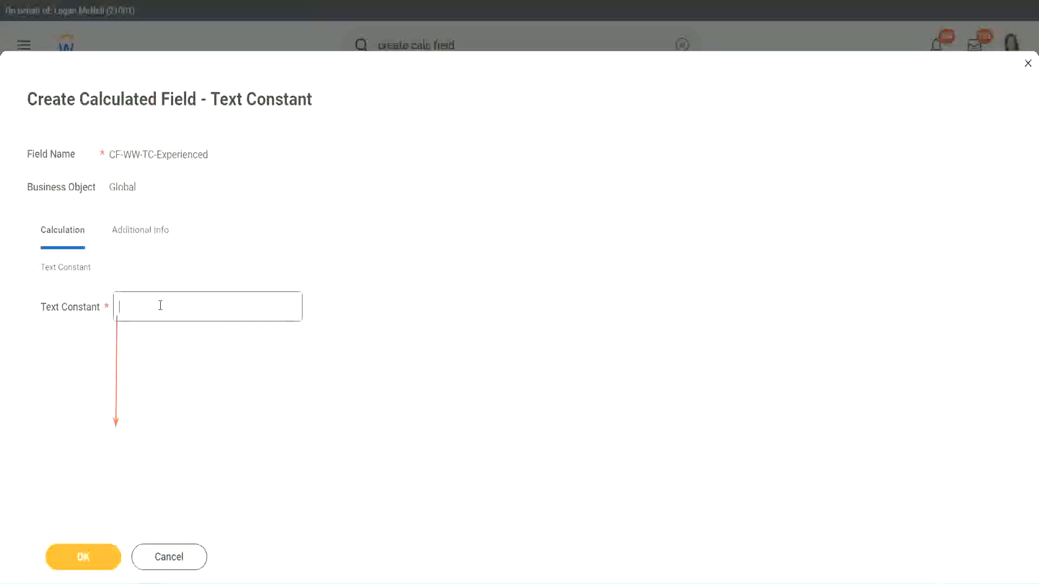
left_click(158, 308)
type("Experienced")
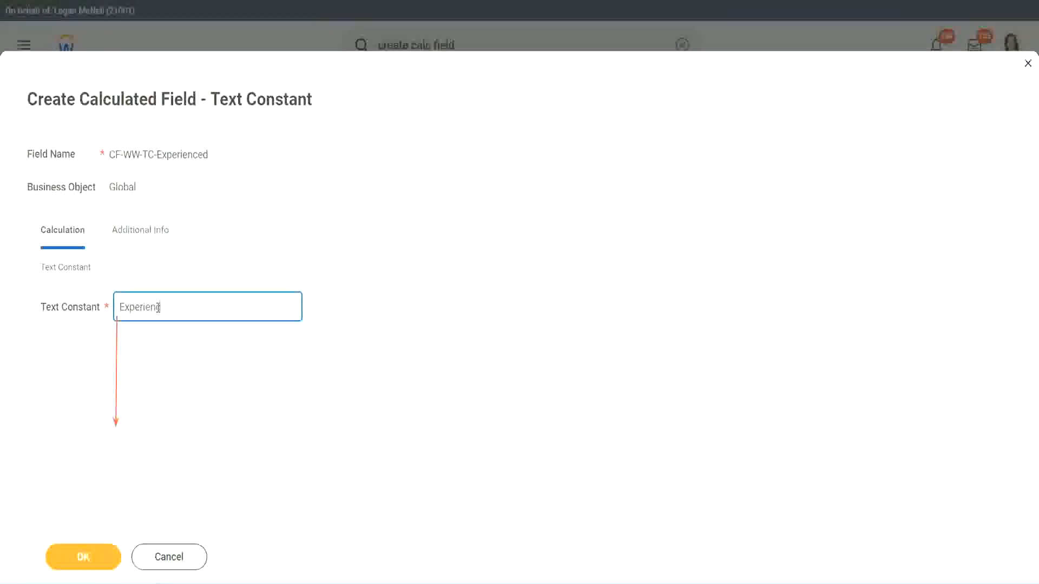
left_click(86, 555)
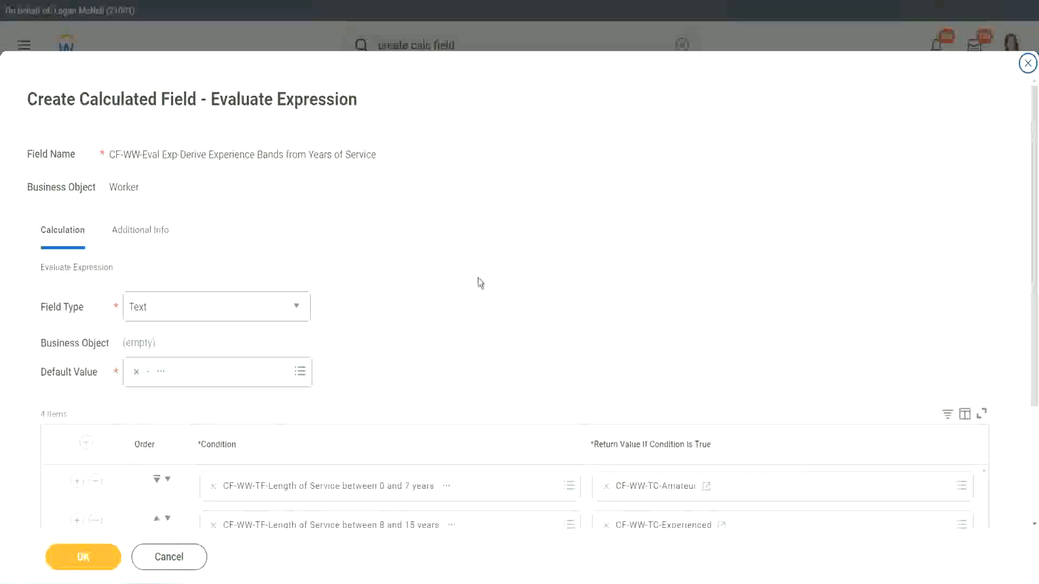
Step: Start a new calculated field for the 16 to 30 years return value and paste CF-WW-TC-Amateur as its name
scroll(478, 278, "down", 2)
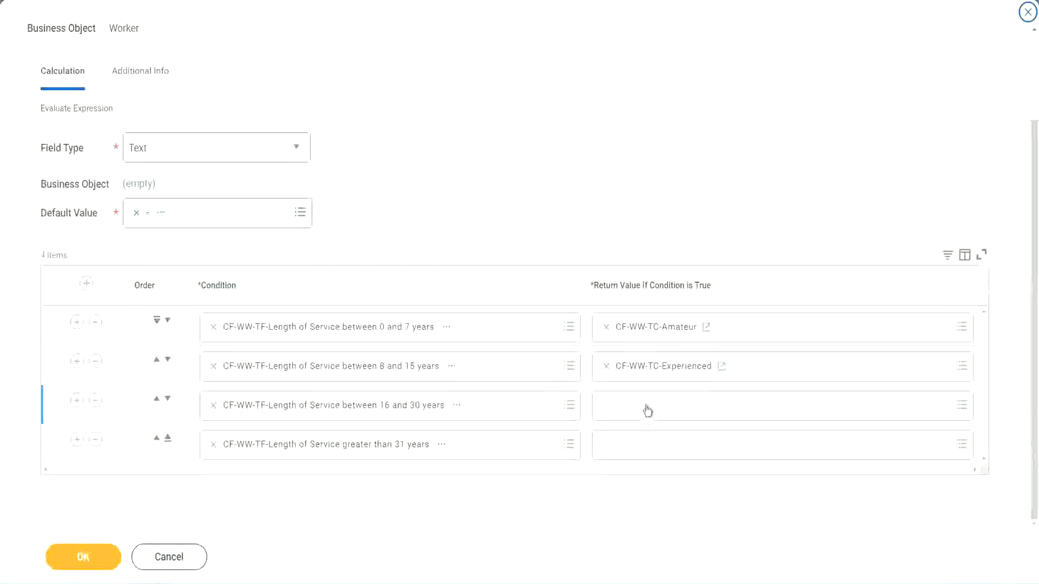
left_click(646, 405)
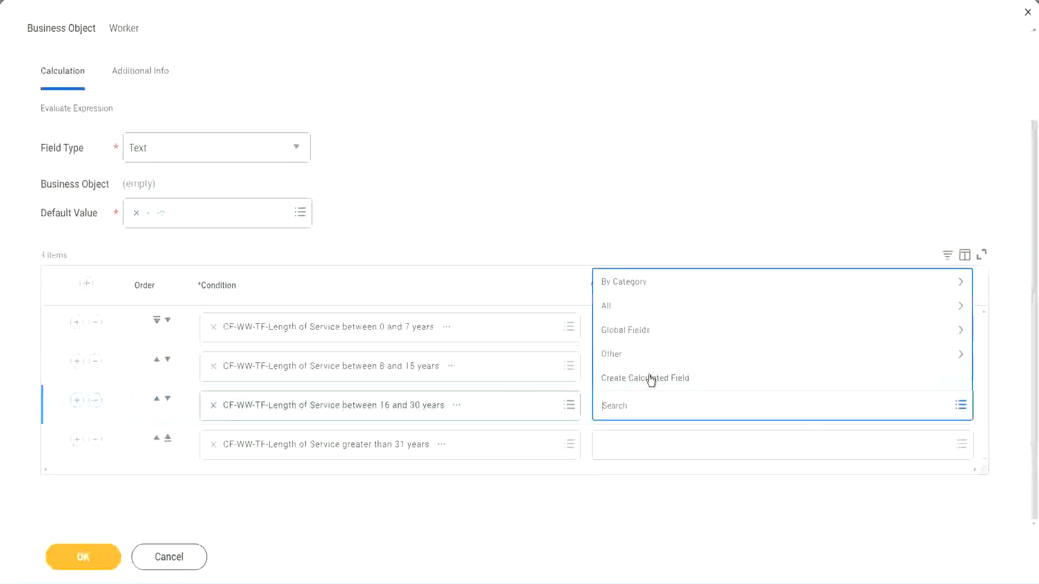
left_click(651, 379)
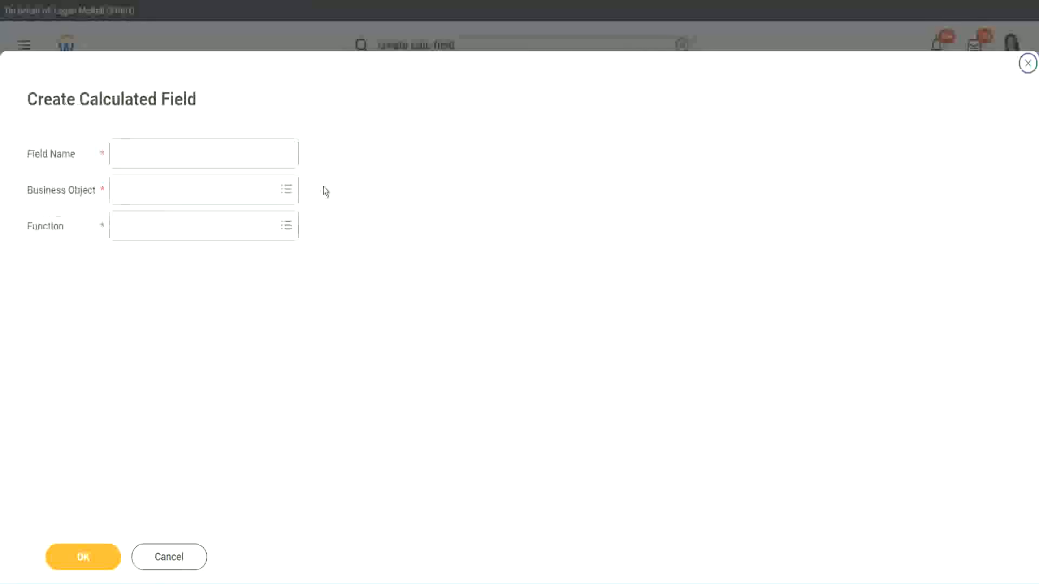
left_click(220, 153)
type("CF_WW_TC_Amount")
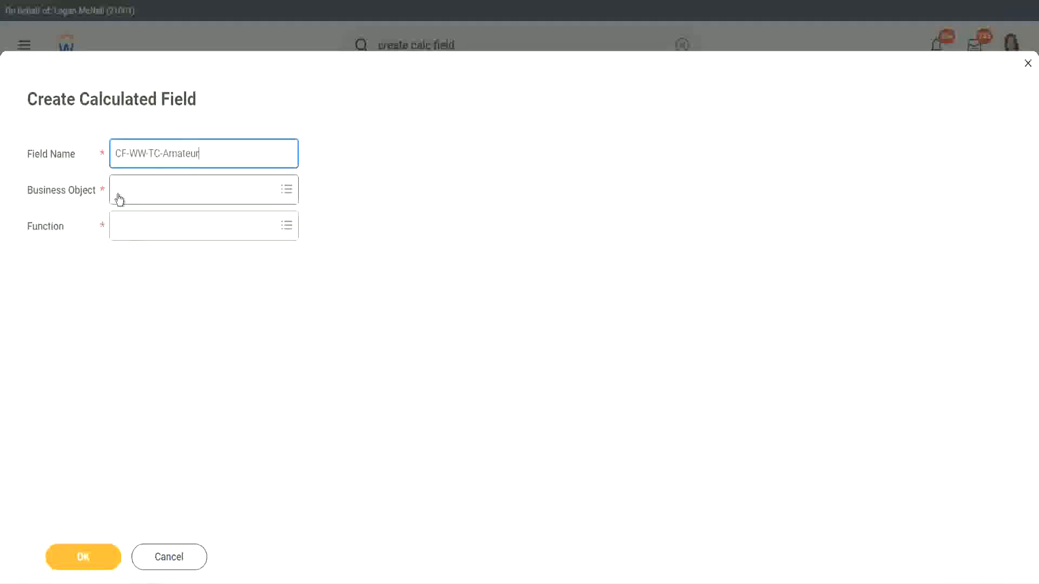
Step: Search the business objects for "global" and choose Global for the new field
left_click(119, 191)
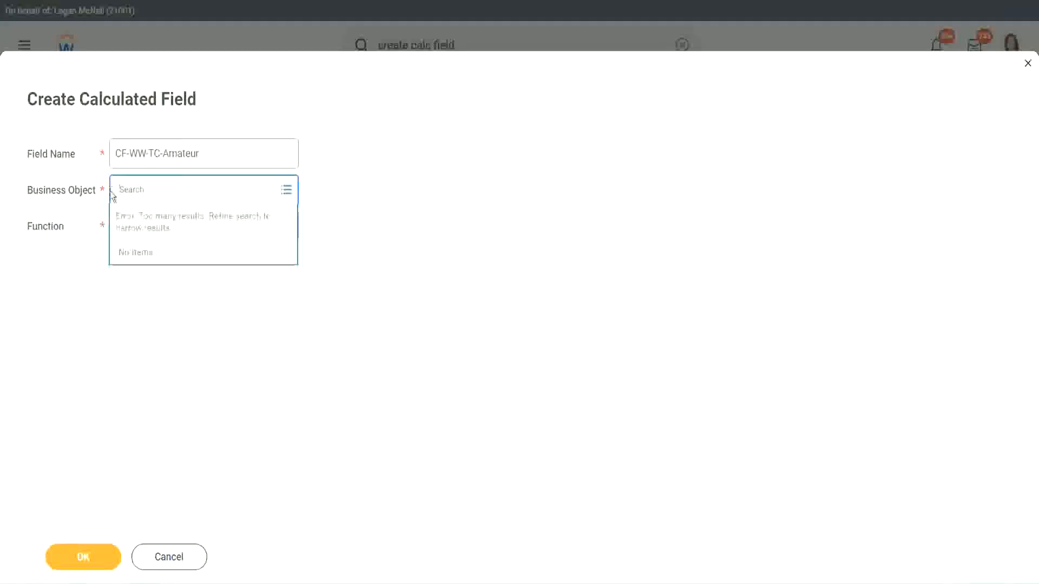
type("global")
key("Return")
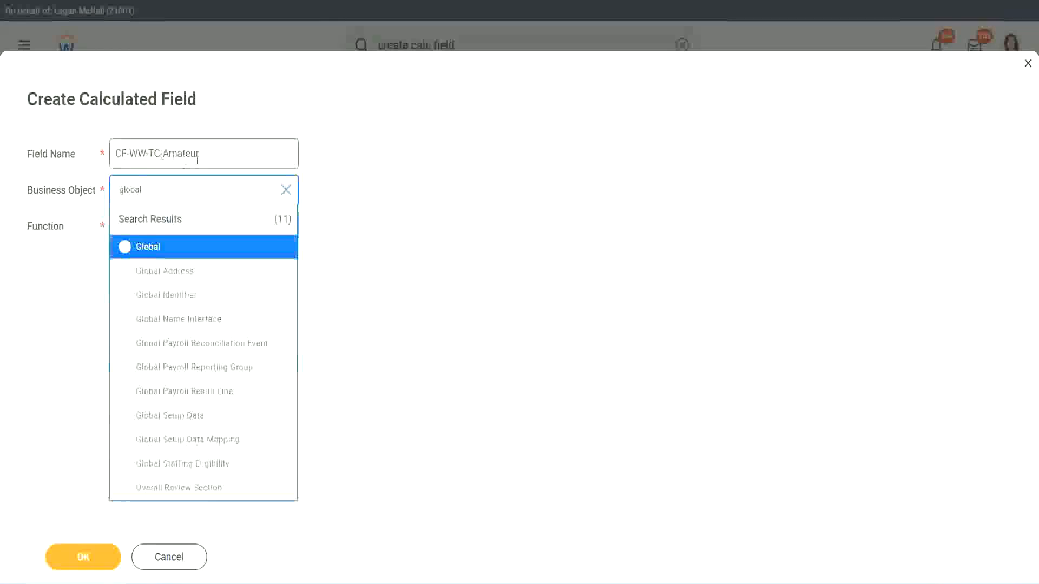
left_click(148, 247)
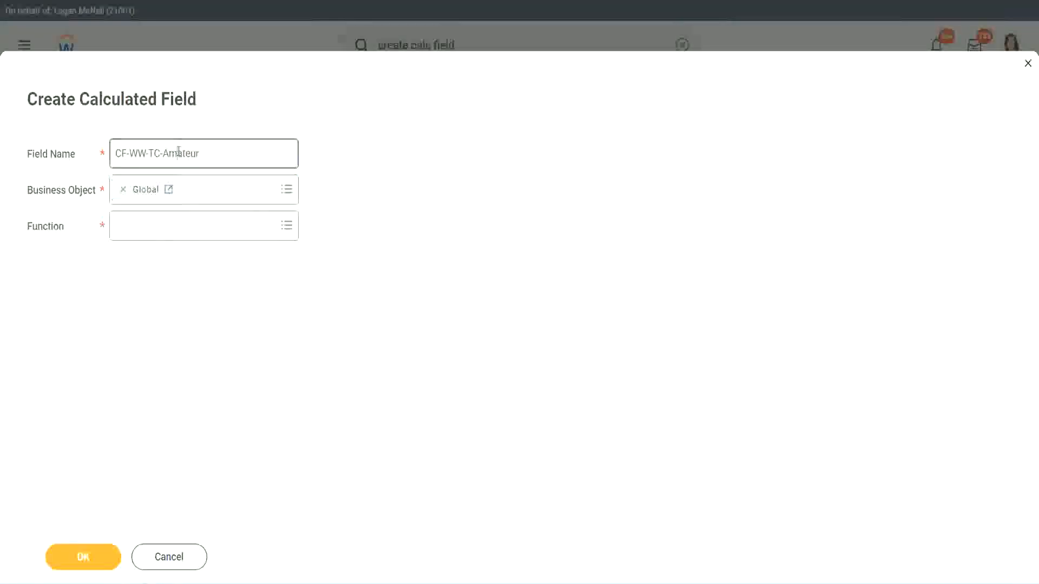
Step: Change the new field's name to CF-WW-TC-Senior and choose the Text Constant function, searching for "tc"
double_click(189, 153)
type("Senior")
left_click(166, 234)
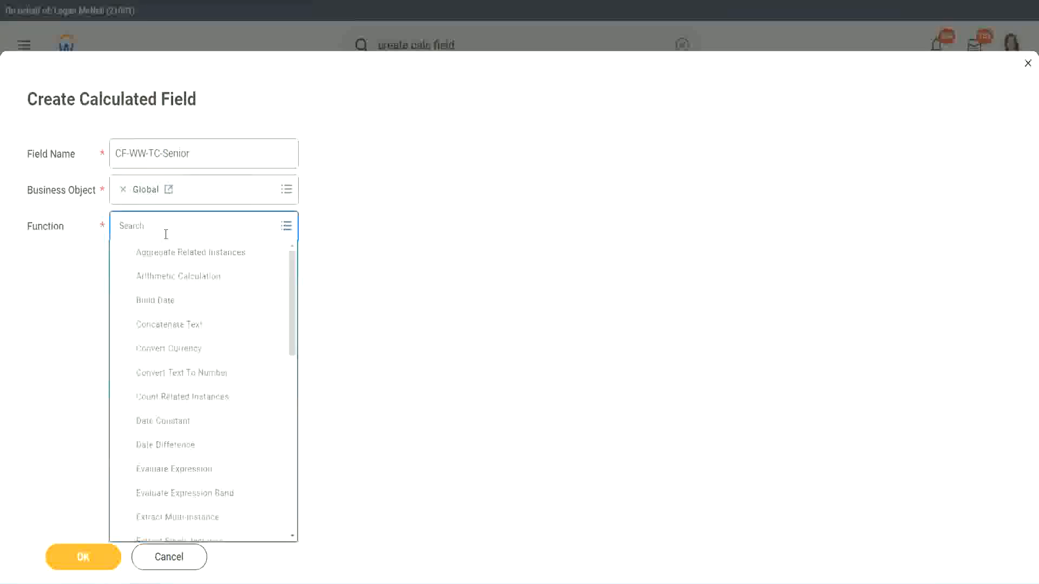
type("tc")
left_click(164, 274)
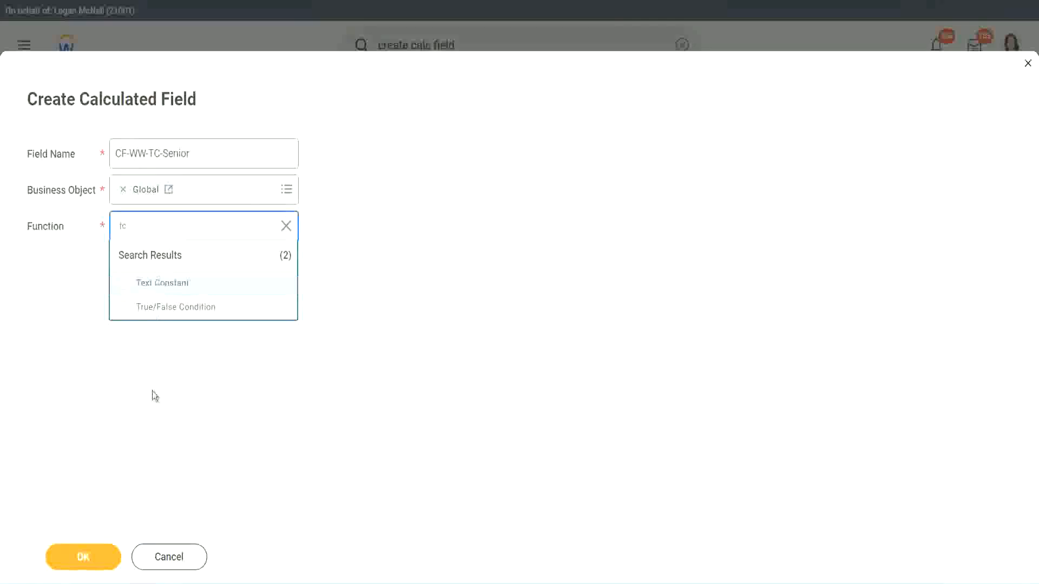
Step: Enter Senior as the text constant and create the field CF-WW-TC-Senior
left_click(84, 557)
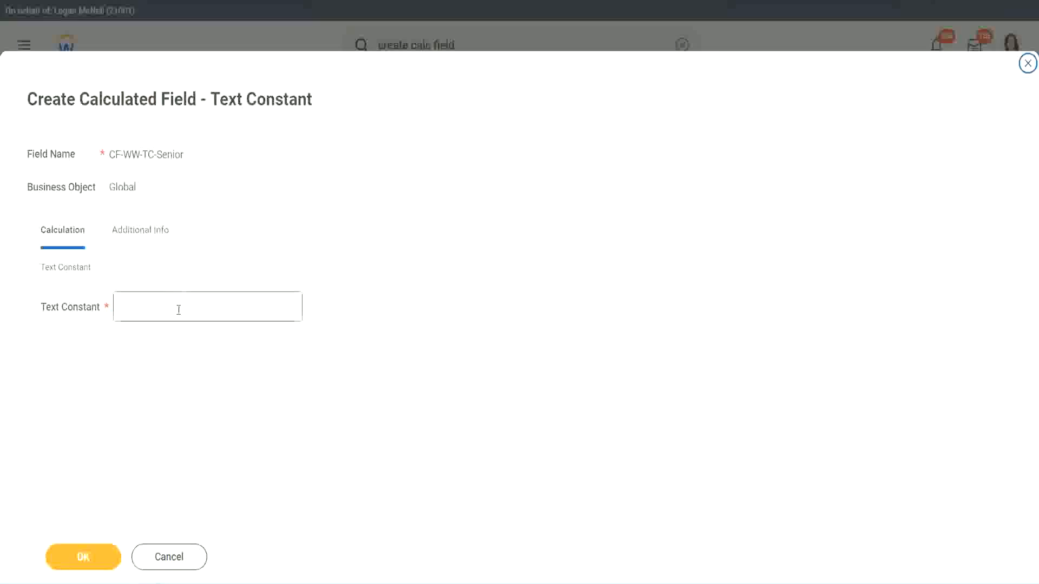
left_click(179, 310)
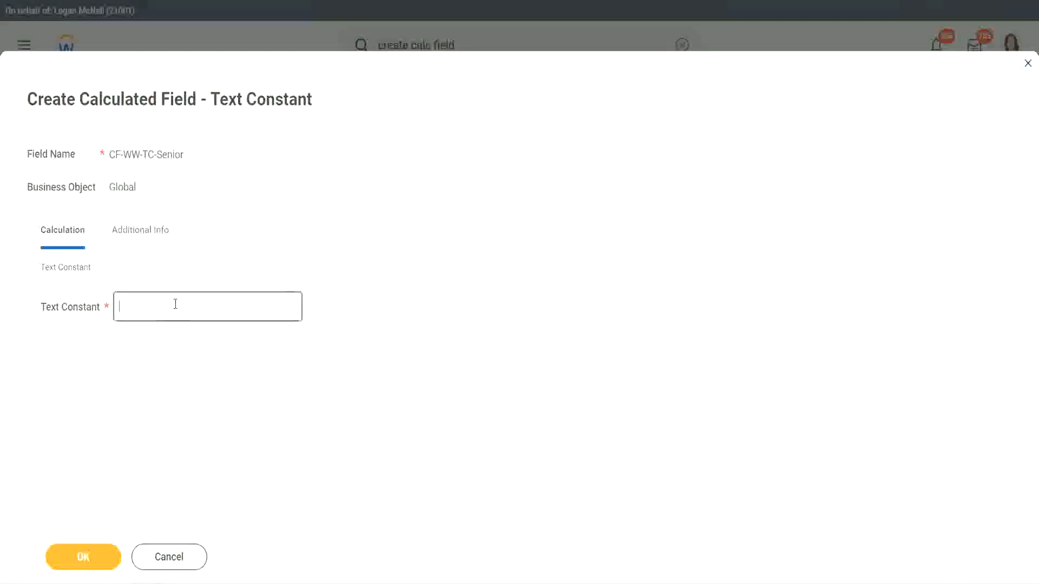
type("Senior")
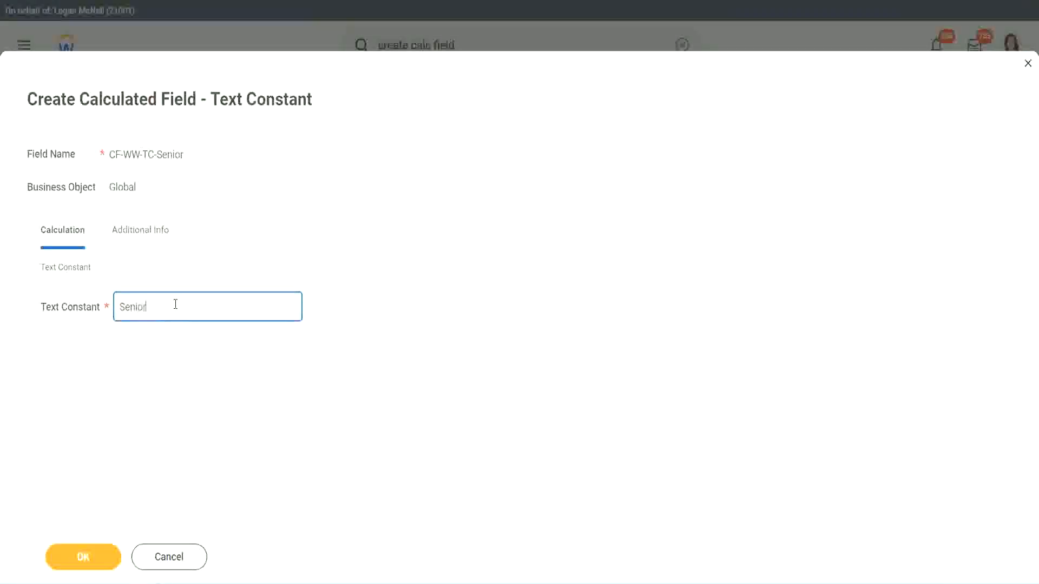
left_click(102, 563)
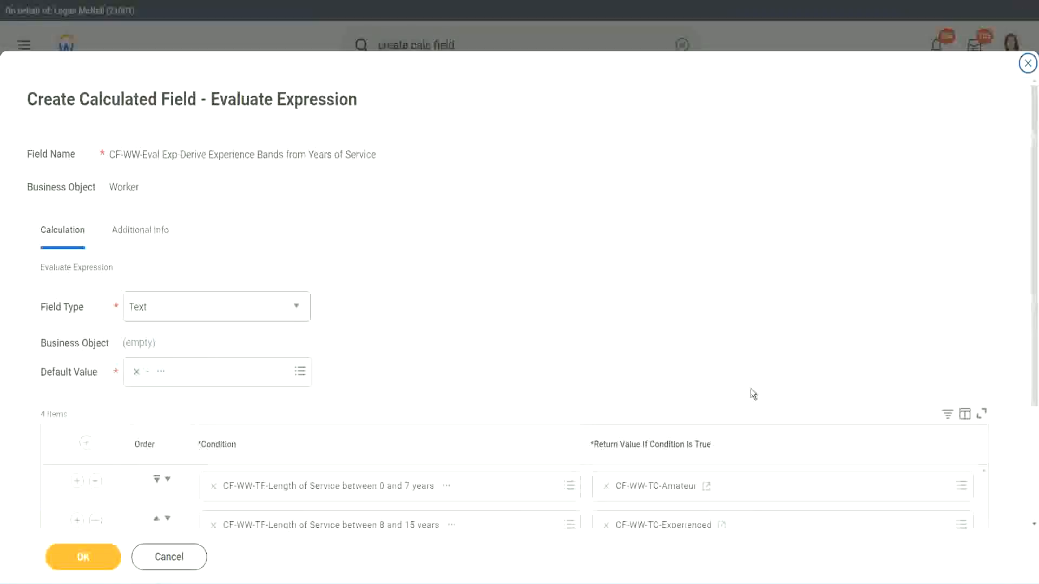
Step: Copy the name CF-WW-TC-Senior and start a new calculated field for the greater than 31 years return value
scroll(751, 388, "down", 3)
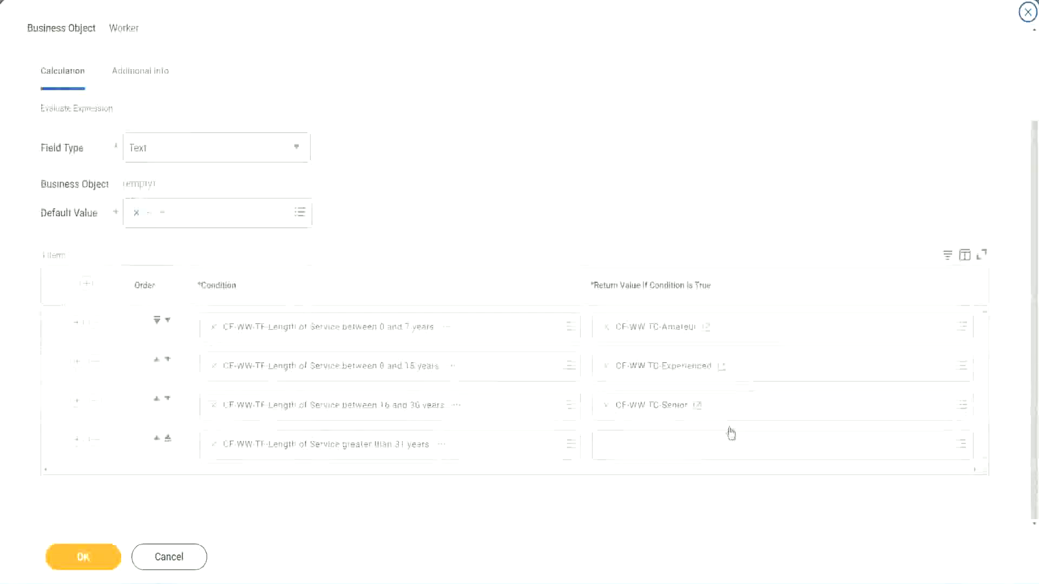
right_click(633, 412)
left_click(624, 466)
left_click(633, 453)
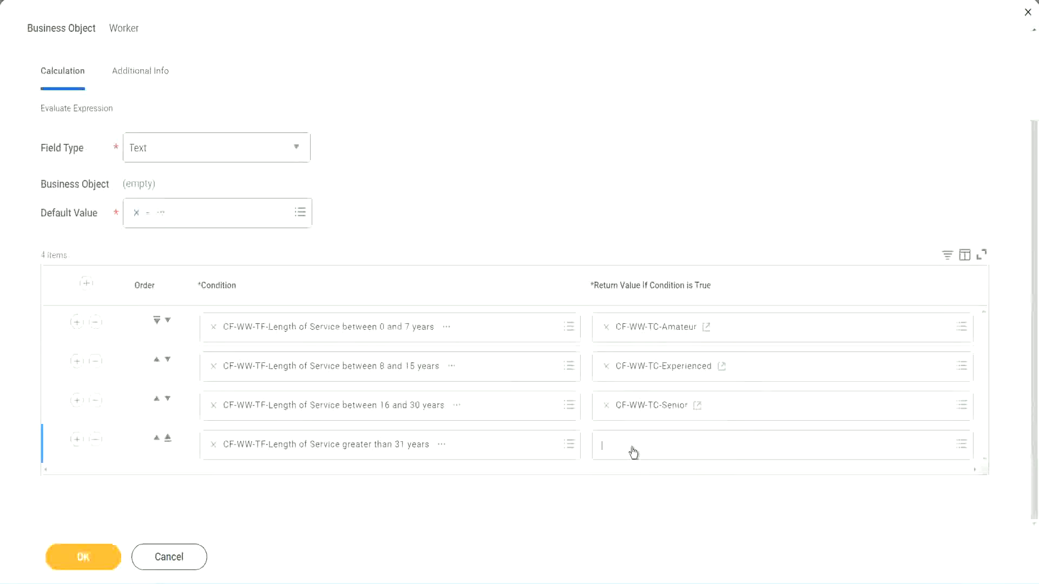
left_click(641, 419)
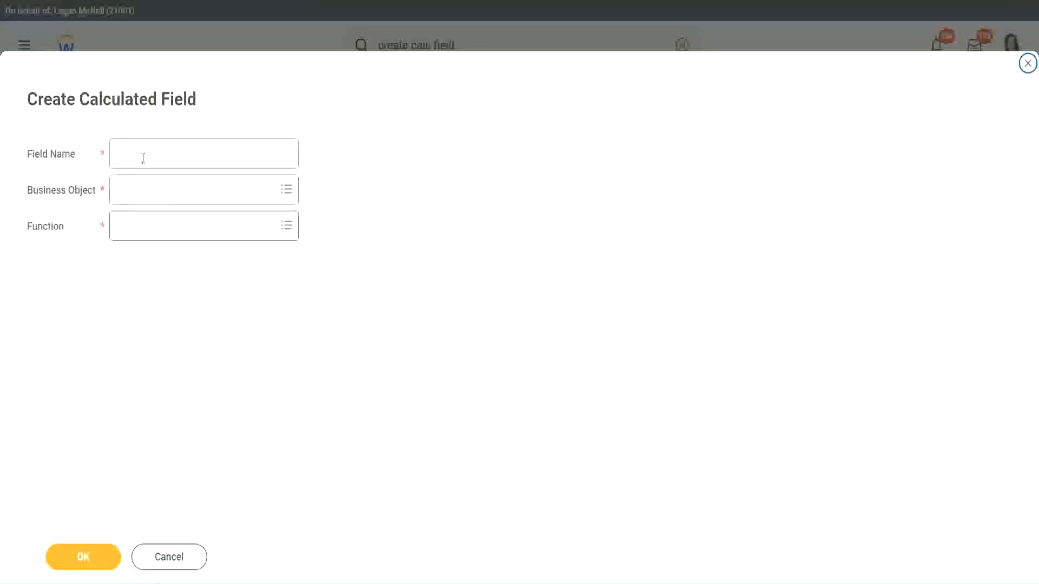
Step: Paste the copied name, change it to CF-WW-TC-Legend, and set the business object to Global
left_click(144, 157)
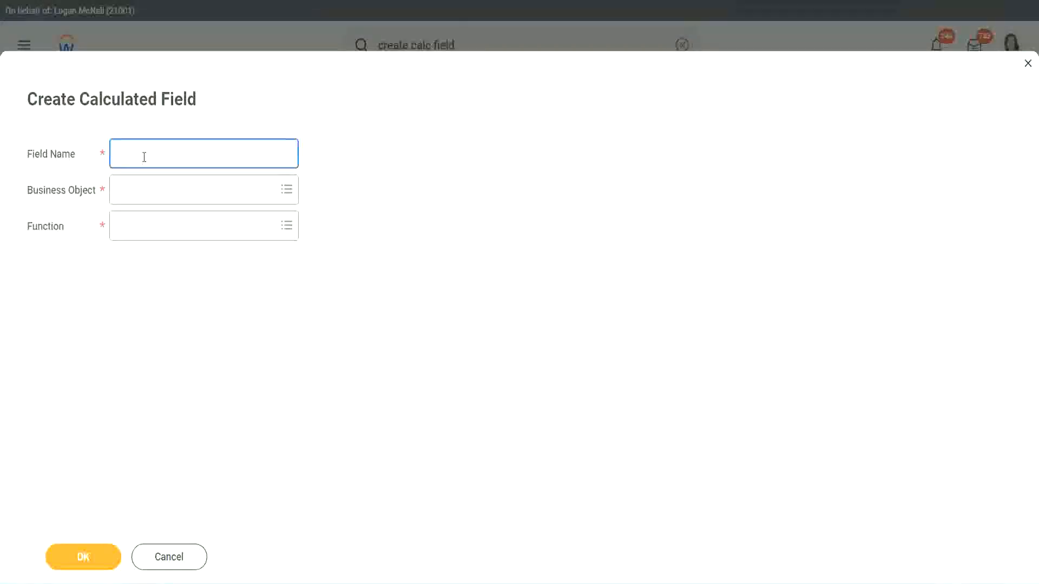
type("CF-WW TC-Senior")
double_click(175, 154)
type("Legen")
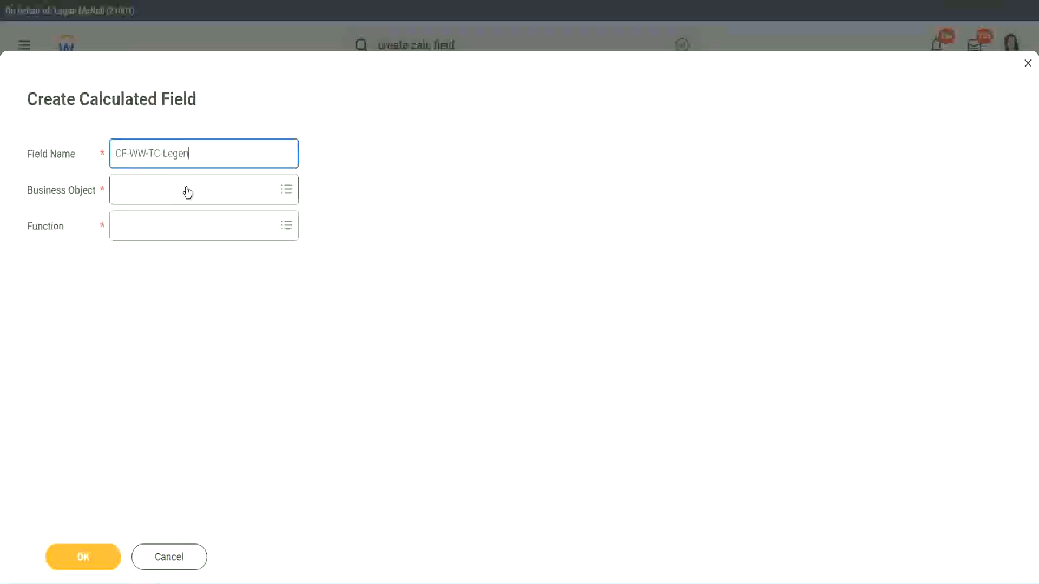
left_click(146, 197)
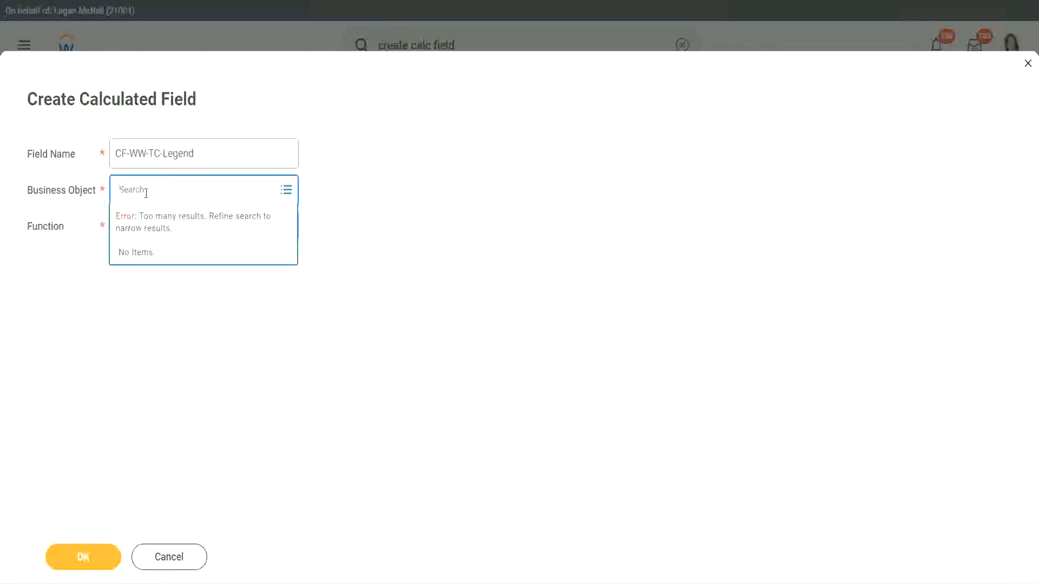
type("Glo")
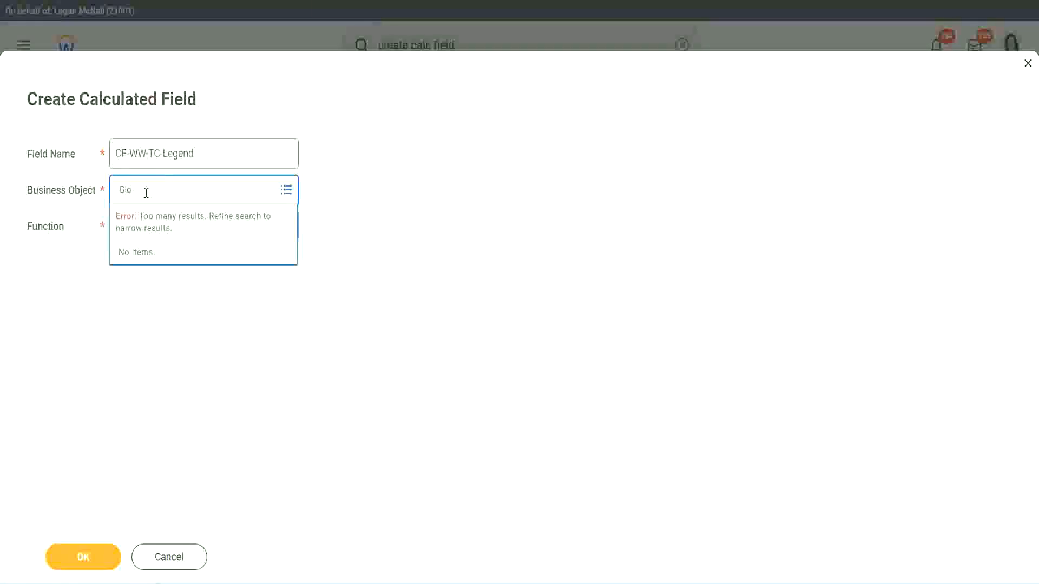
type("bal")
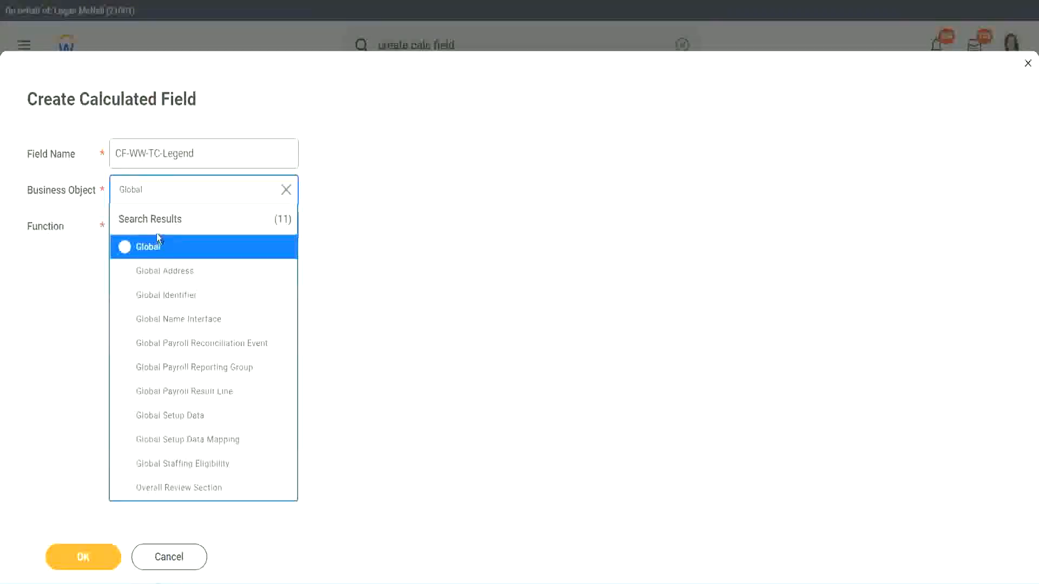
left_click(152, 244)
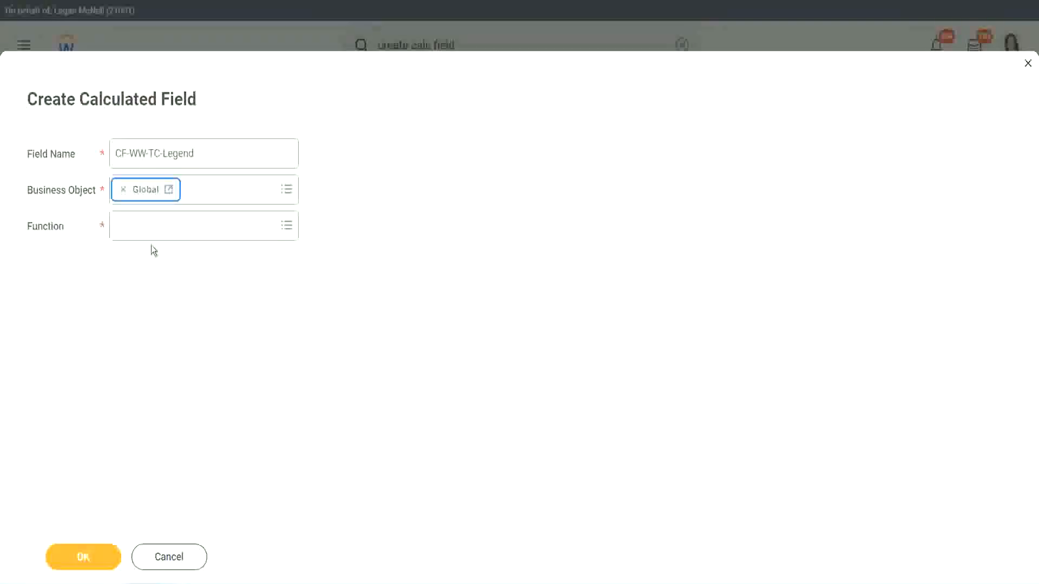
Step: Choose the Text Constant function, searching for "tc", and create the field with Legend as its text constant
left_click(149, 225)
type("tc")
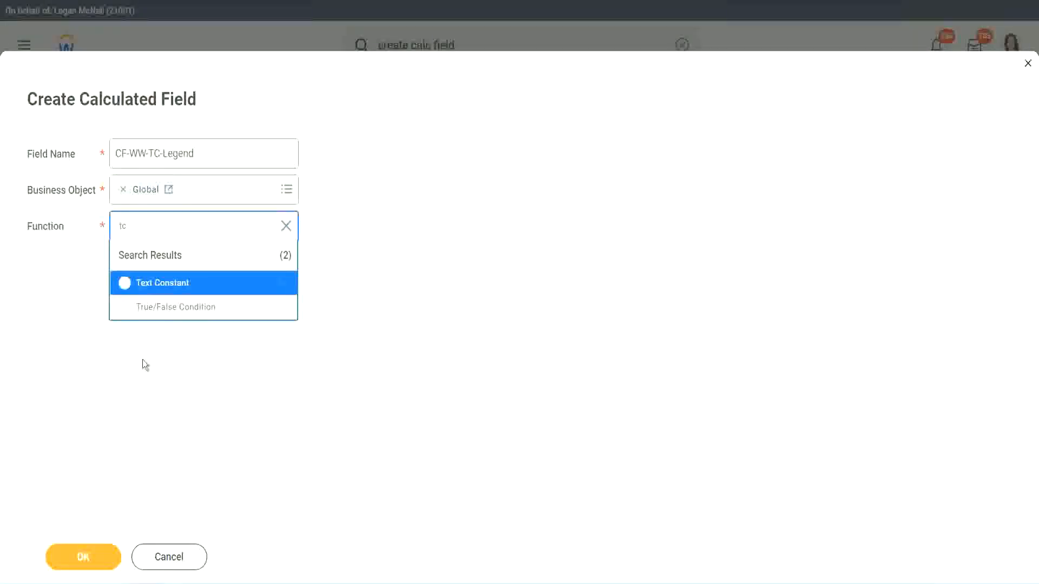
left_click(202, 285)
left_click(75, 558)
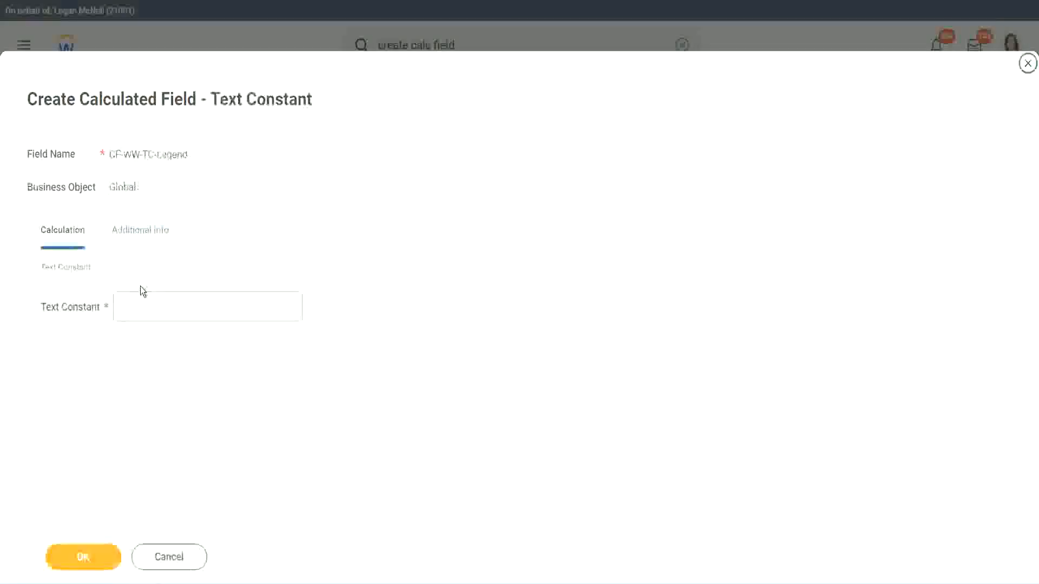
left_click(134, 307)
type("Legend")
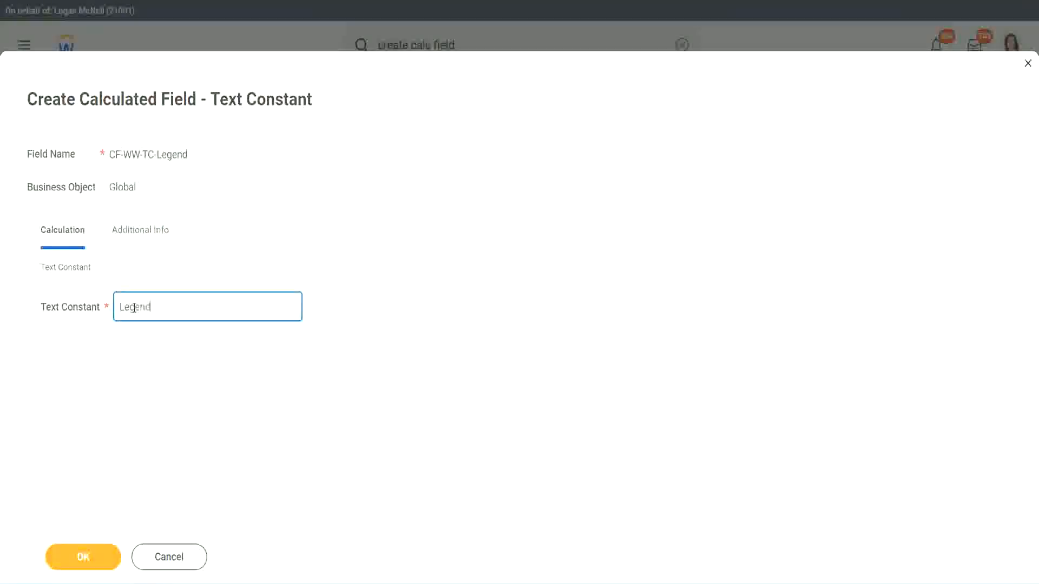
left_click(91, 559)
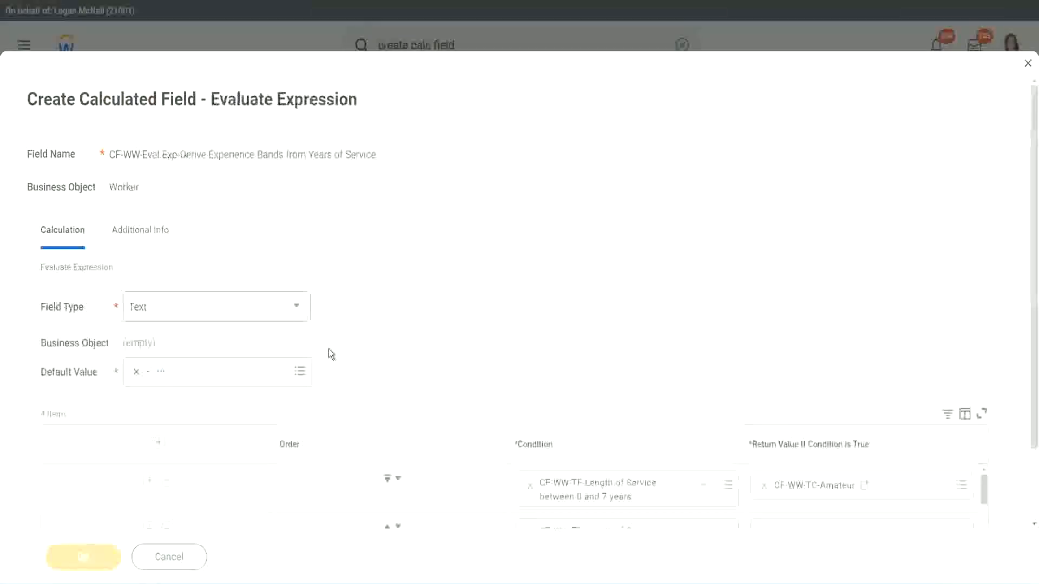
Step: Review the four conditions with their return values and save the Evaluate Expression calculated field
scroll(550, 287, "down", 3)
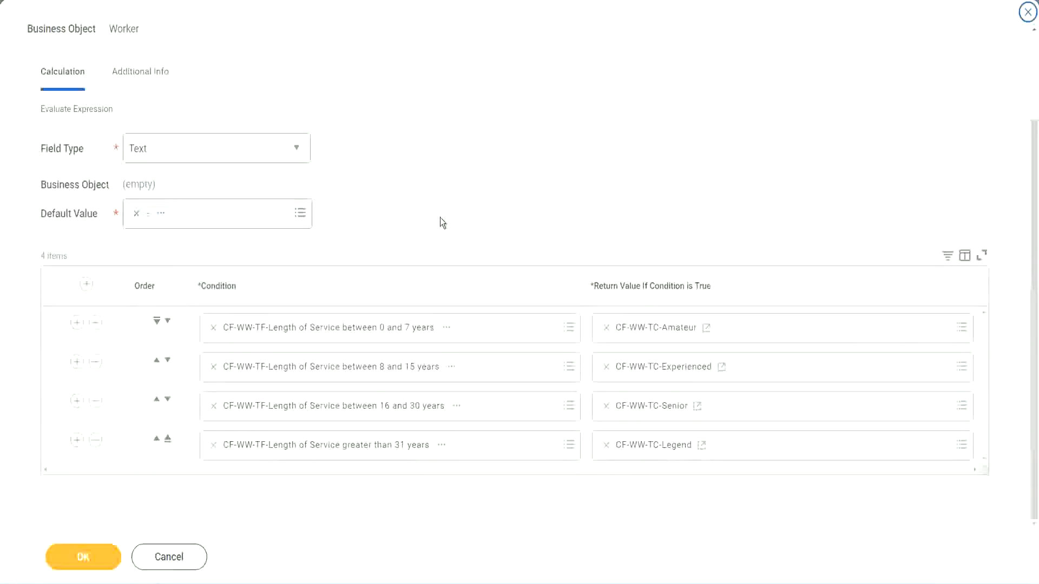
scroll(439, 217, "up", 2)
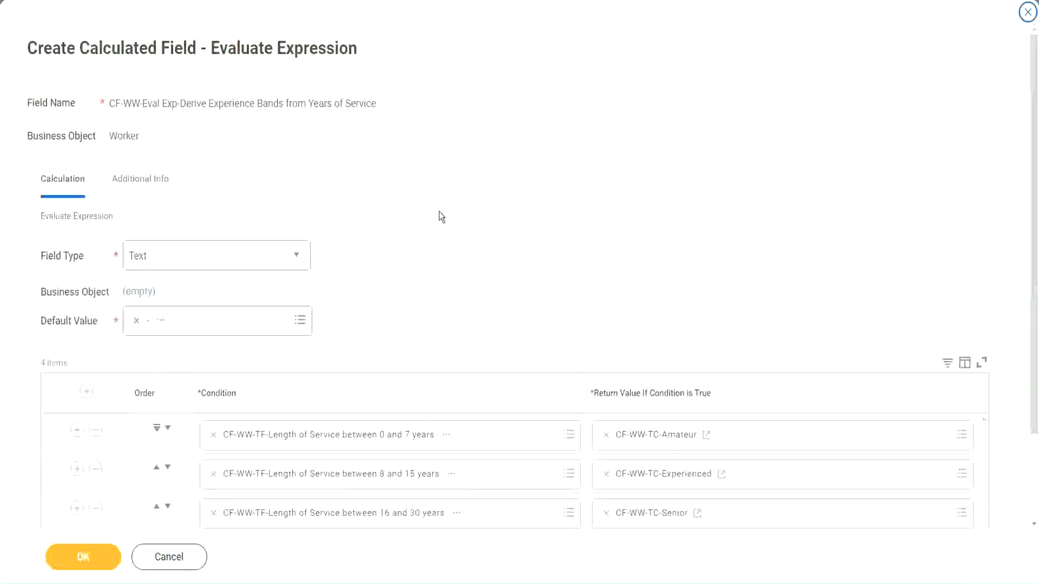
scroll(439, 212, "down", 2)
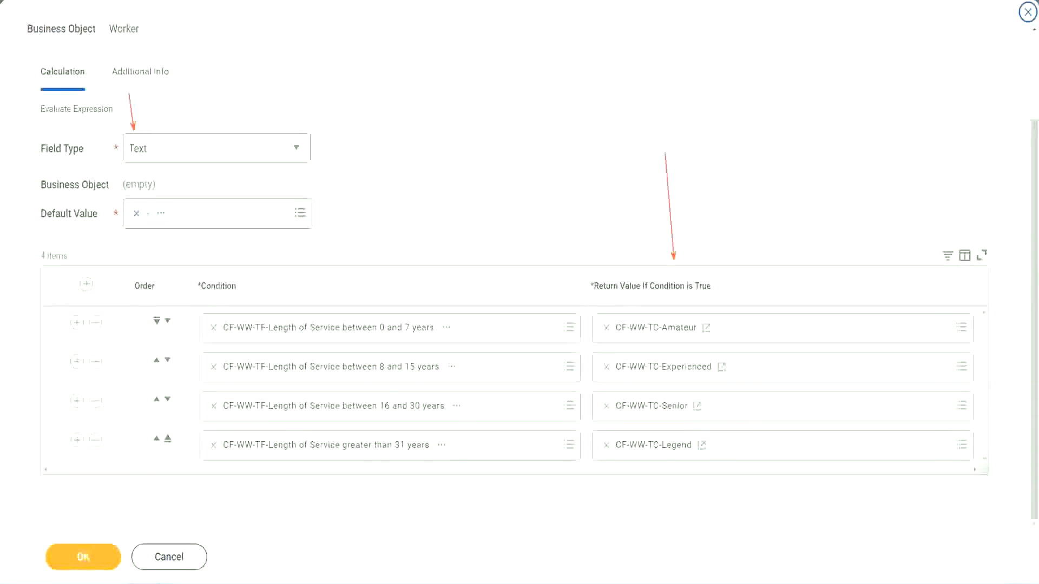
left_click(90, 554)
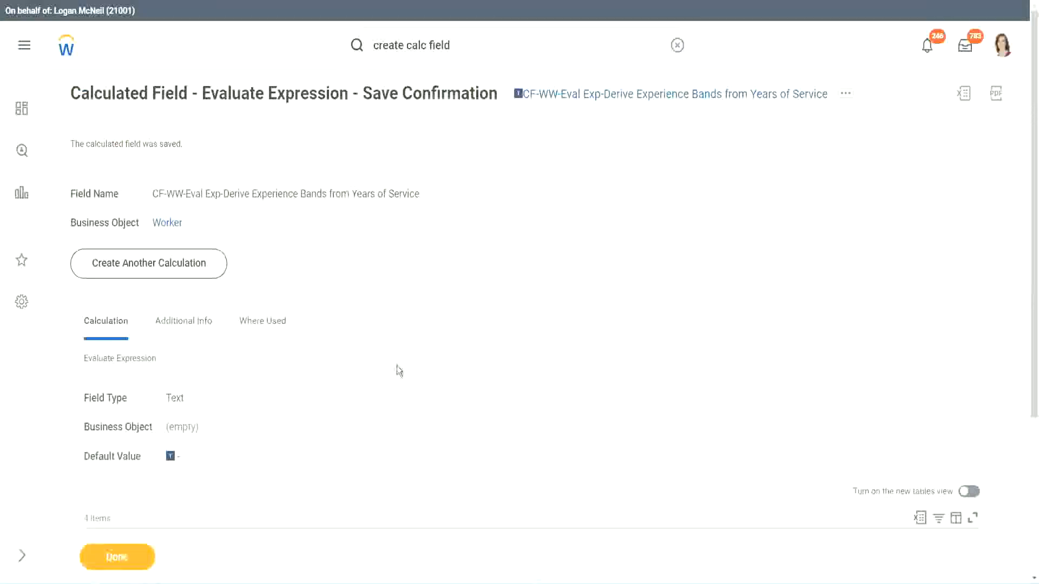
Step: Copy the name of the saved experience bands field and close its save confirmation
scroll(397, 366, "down", 4)
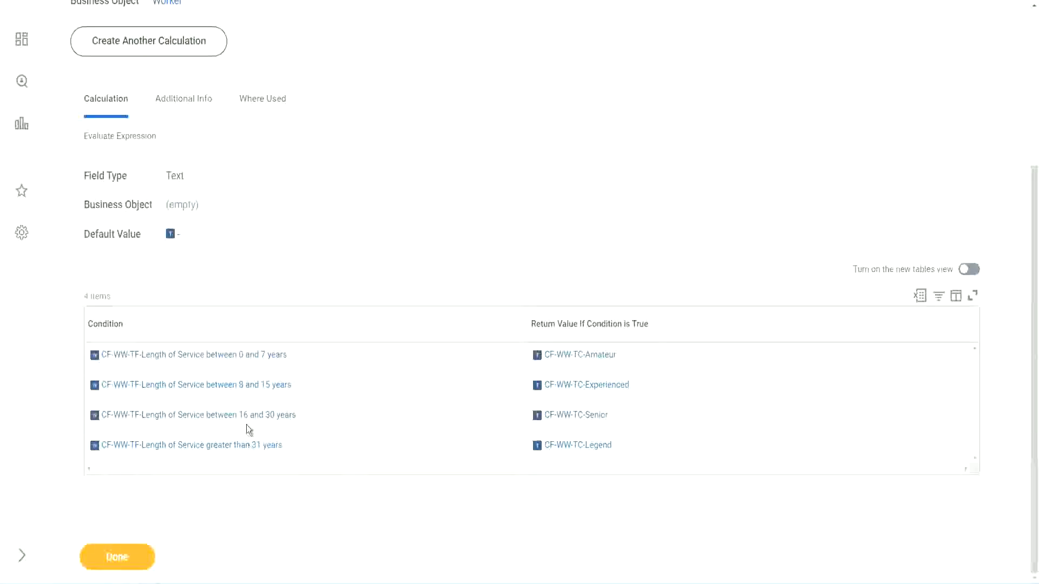
scroll(290, 325, "up", 4)
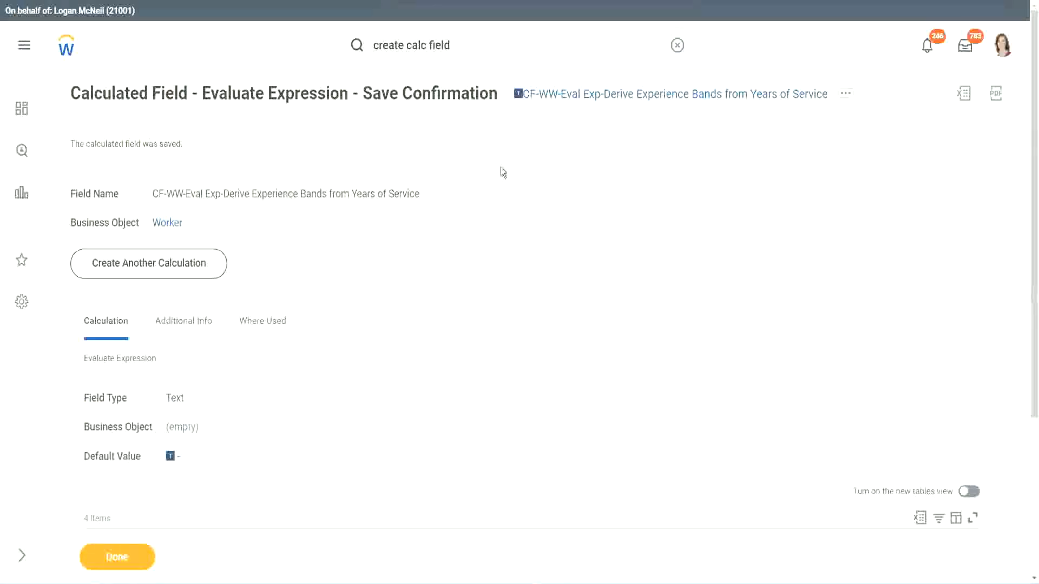
right_click(609, 101)
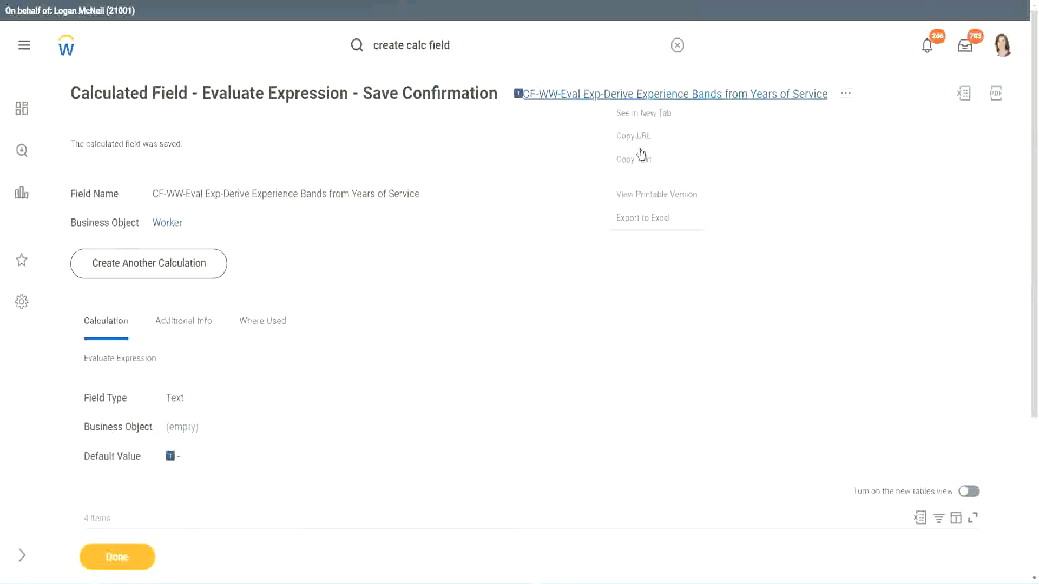
left_click(639, 165)
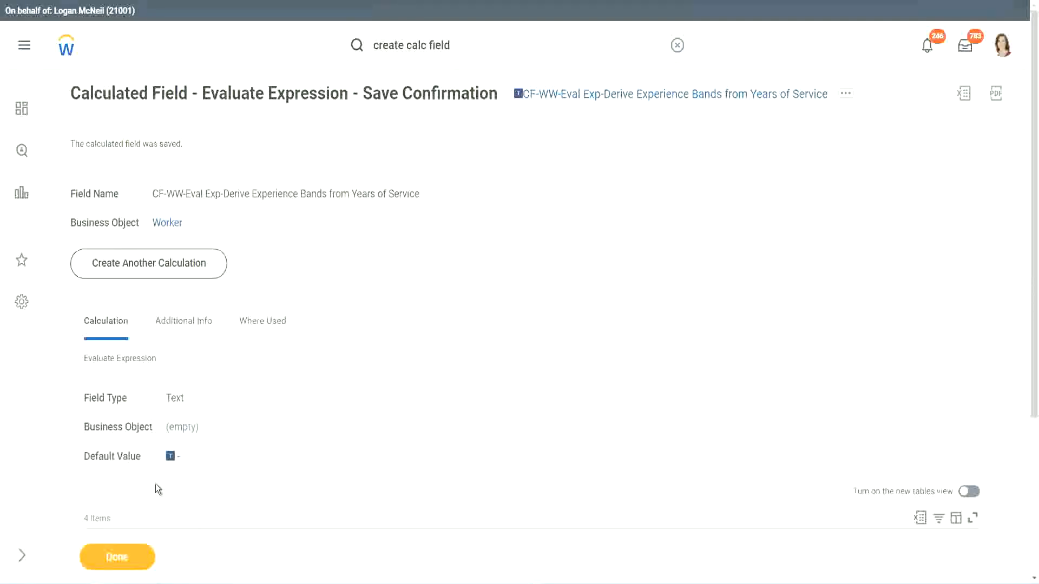
left_click(115, 558)
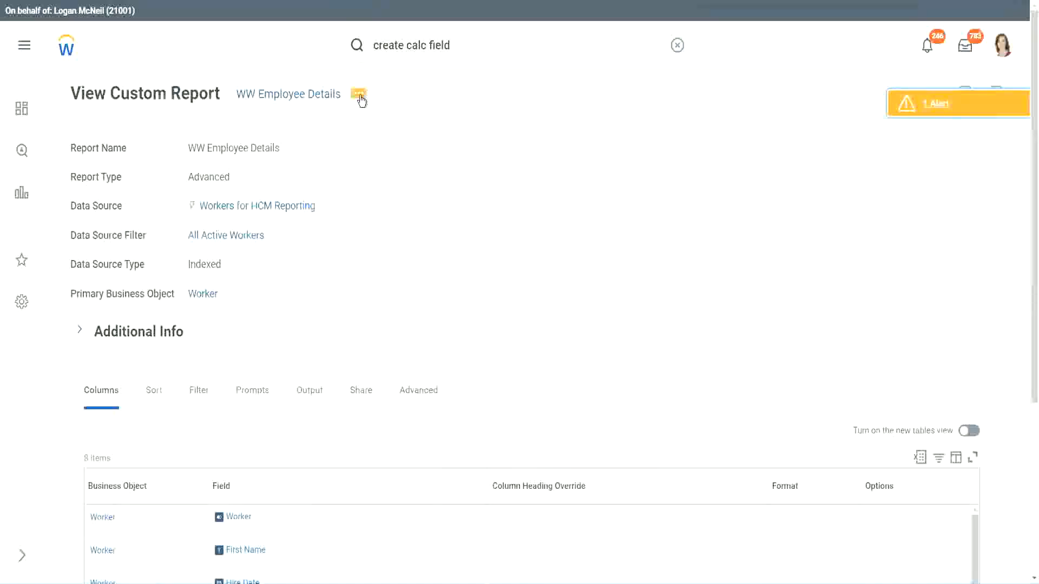
Step: Open the custom report WW Employee Details for editing
left_click(360, 97)
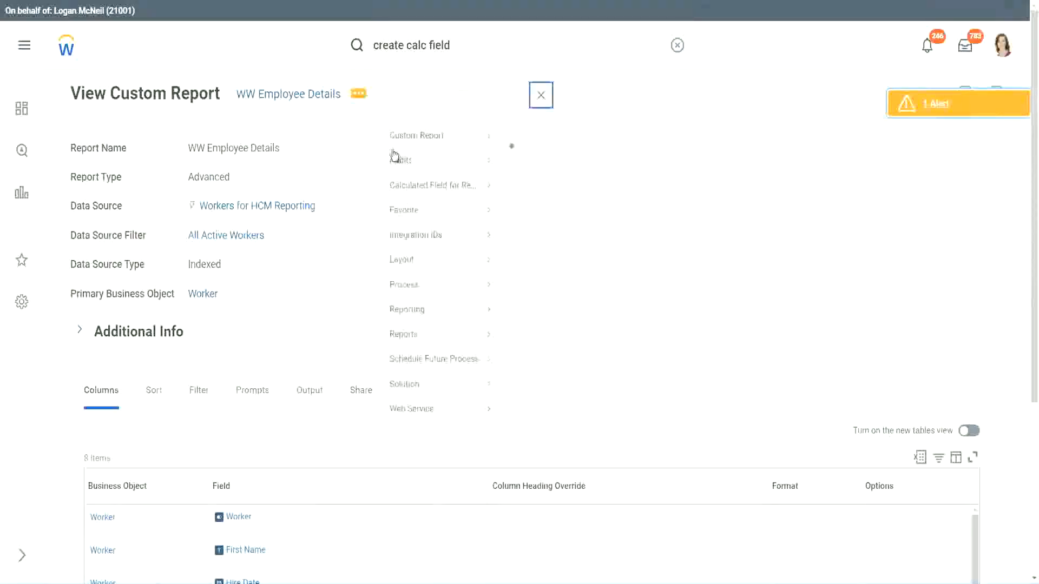
mouse_move(424, 155)
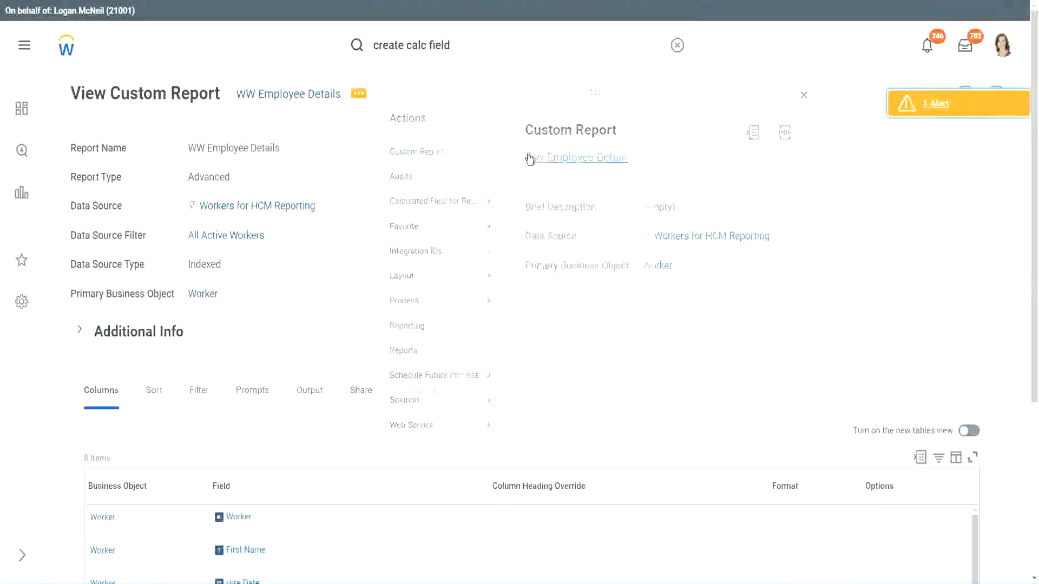
left_click(529, 158)
Step: Add an empty Worker row at the end of the report columns and remove the column headed "Years of Service"
scroll(380, 238, "down", 4)
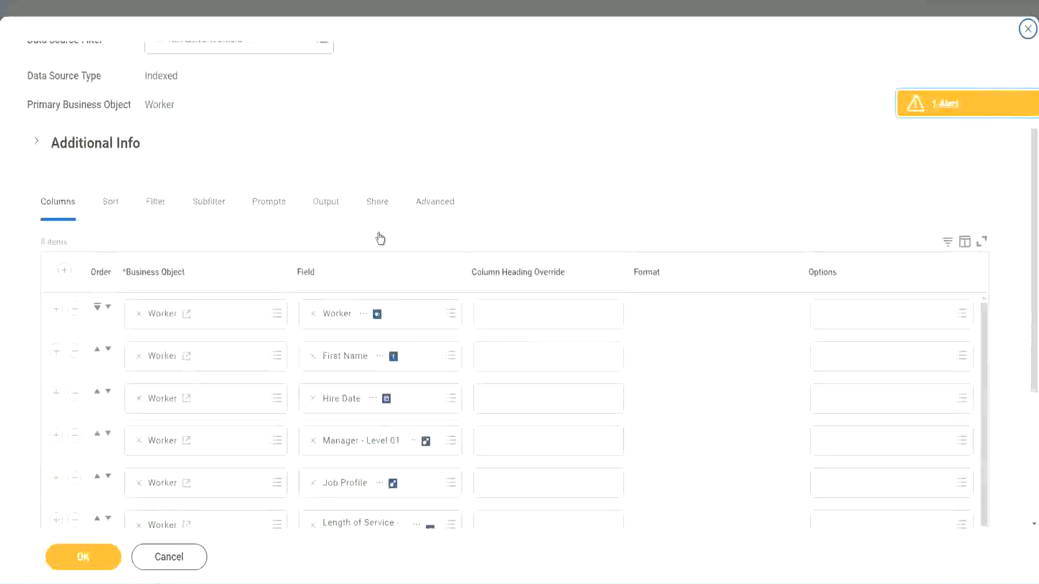
scroll(380, 238, "down", 2)
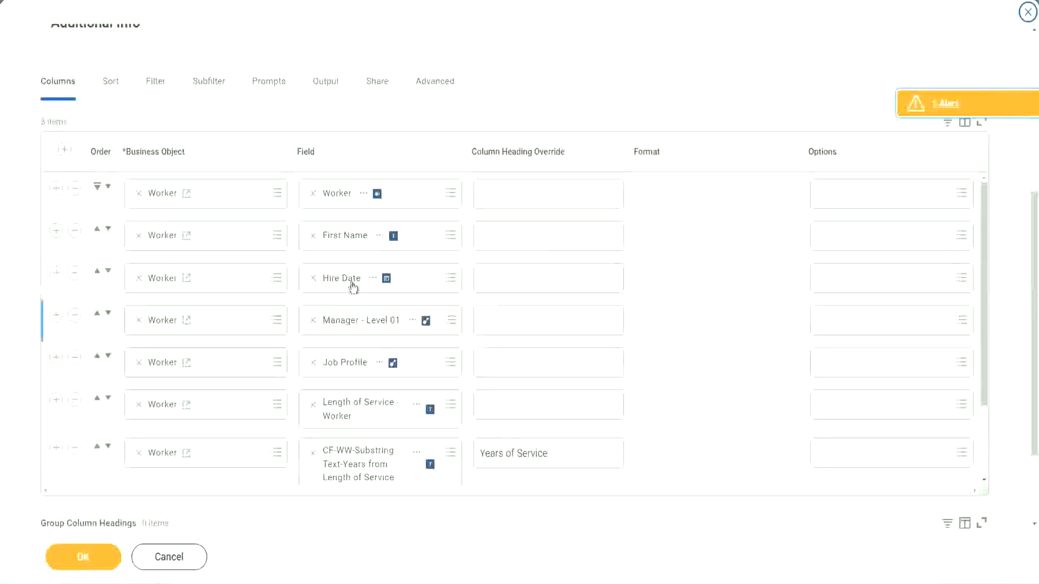
left_click(56, 449)
scroll(365, 314, "down", 1)
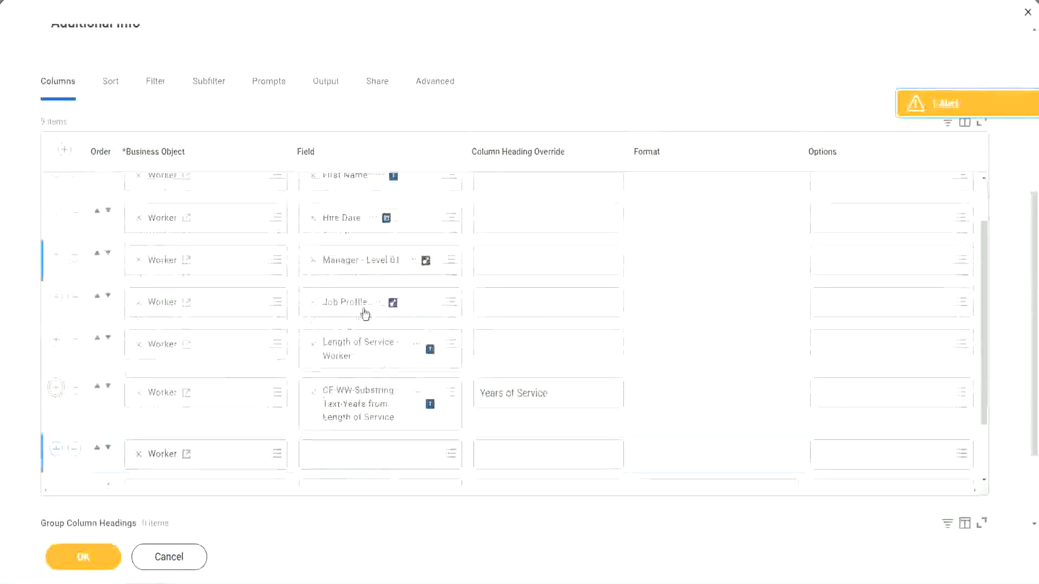
scroll(365, 314, "down", 3)
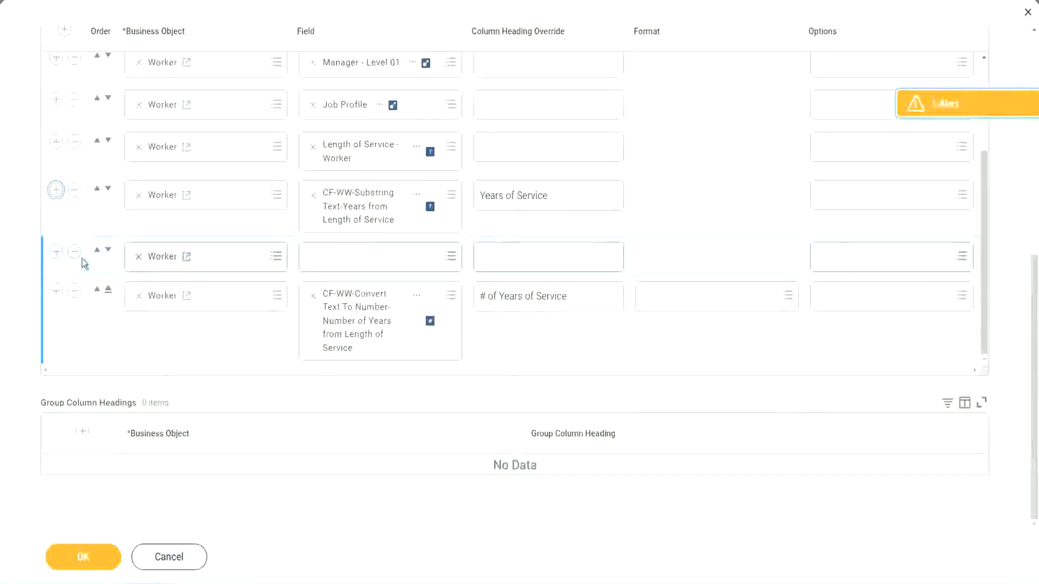
left_click(108, 251)
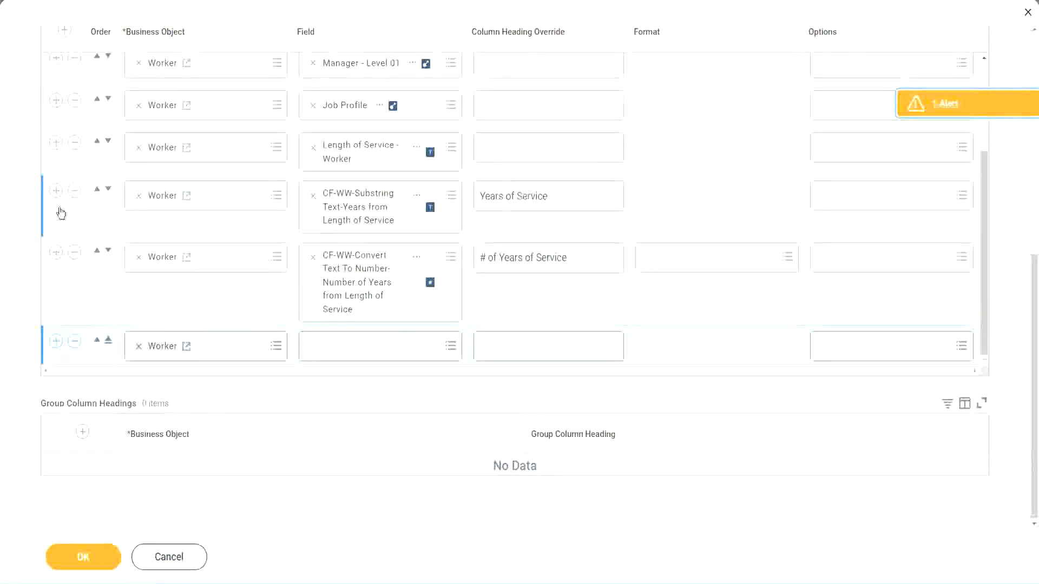
left_click(74, 190)
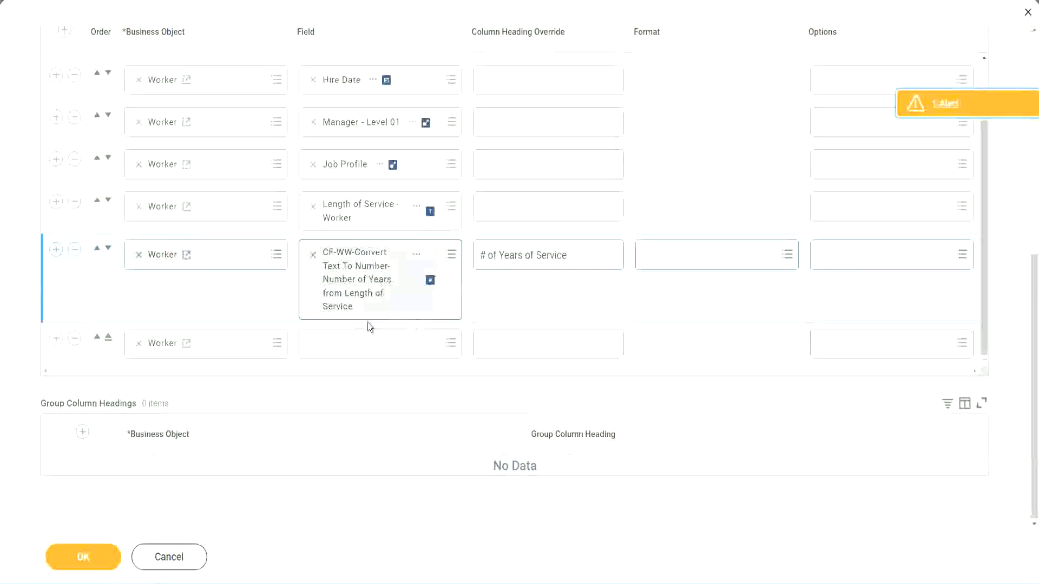
Step: Paste CF-WW-Eval Exp-Derive Experience Bands from Years of Service as the new row's field, override its heading with Experience Bands, and save the report
left_click(340, 347)
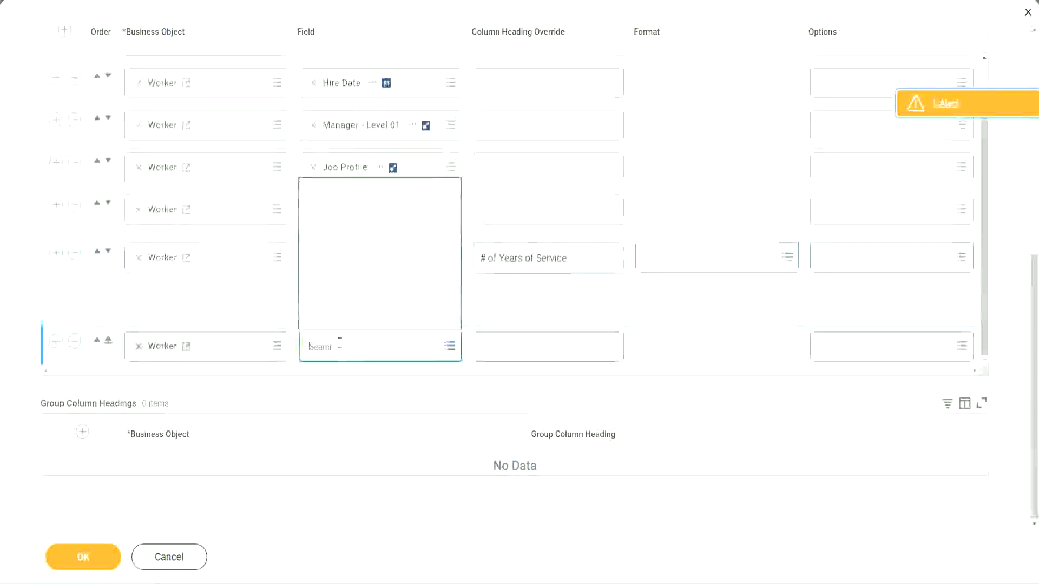
key("ctrl+v")
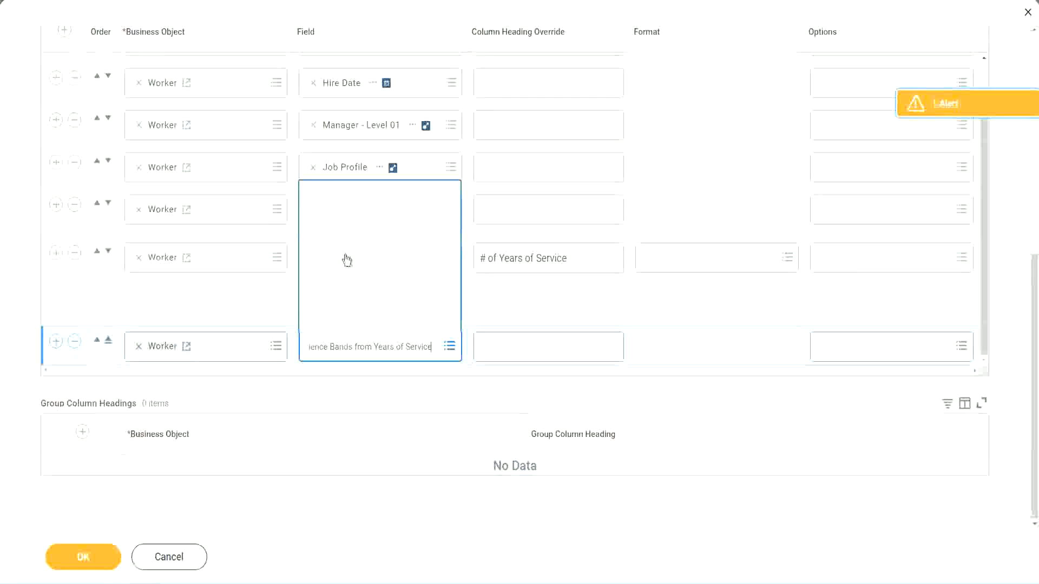
left_click(529, 311)
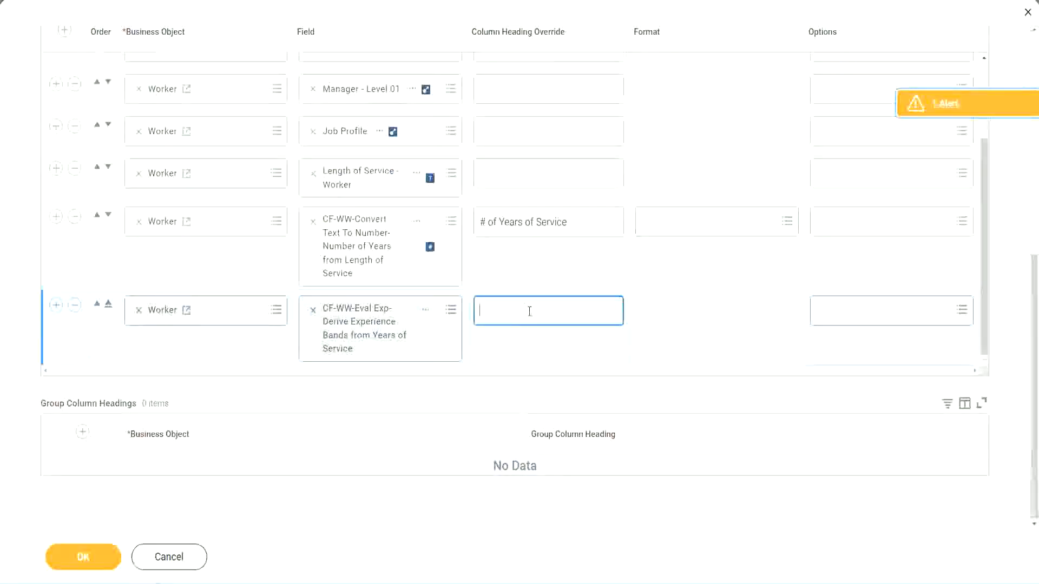
type("Experience Bands")
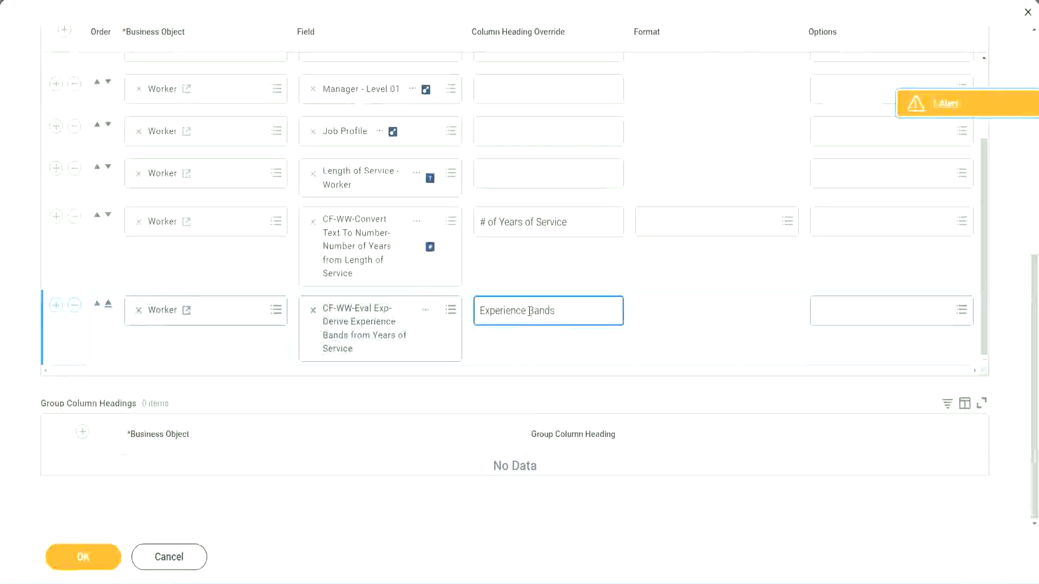
left_click(100, 560)
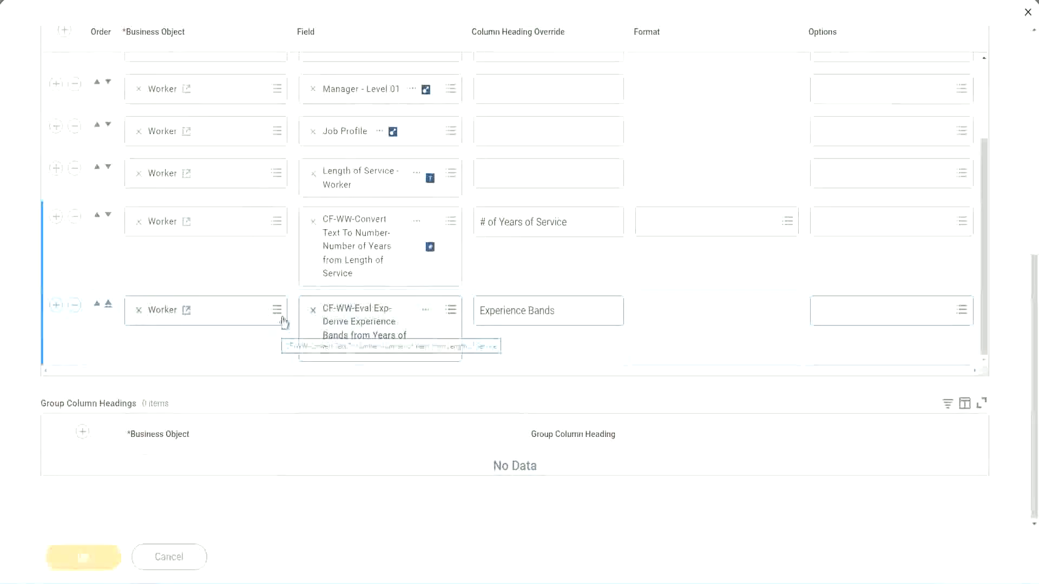
Step: Run the WW Employee Details report with all worker type prompts left blank
scroll(300, 384, "down", 5)
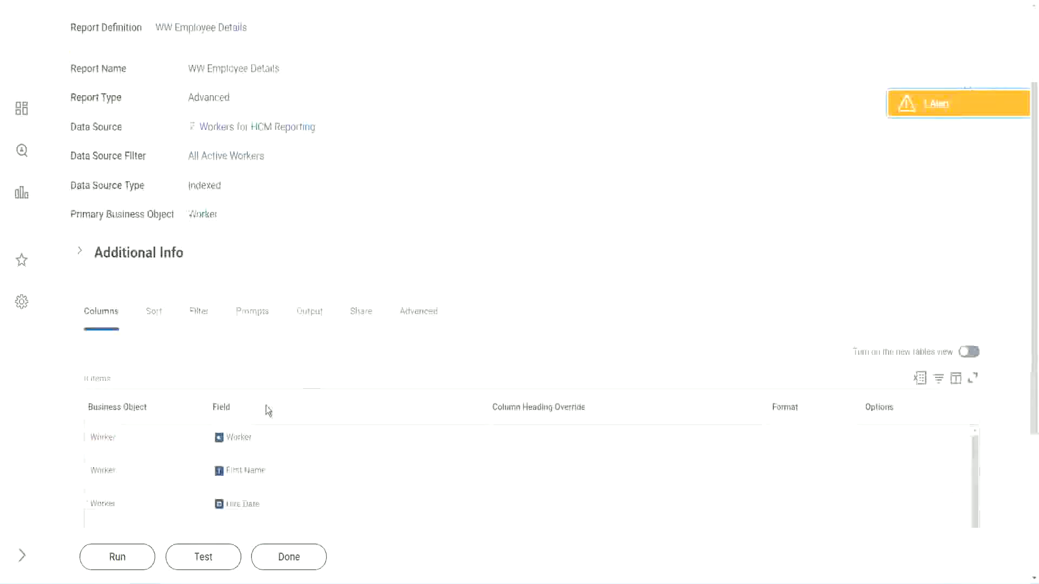
left_click(116, 557)
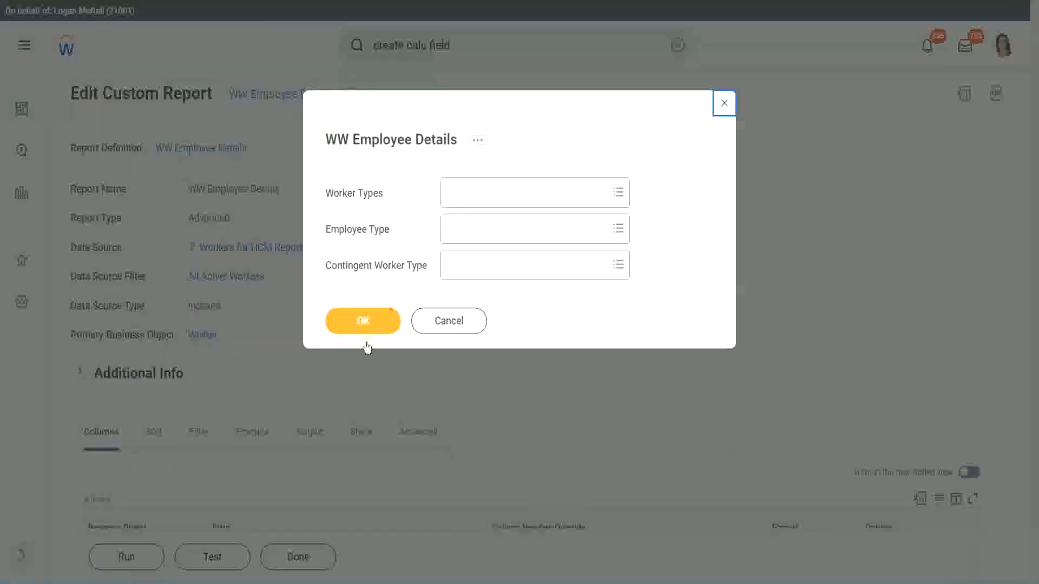
left_click(379, 314)
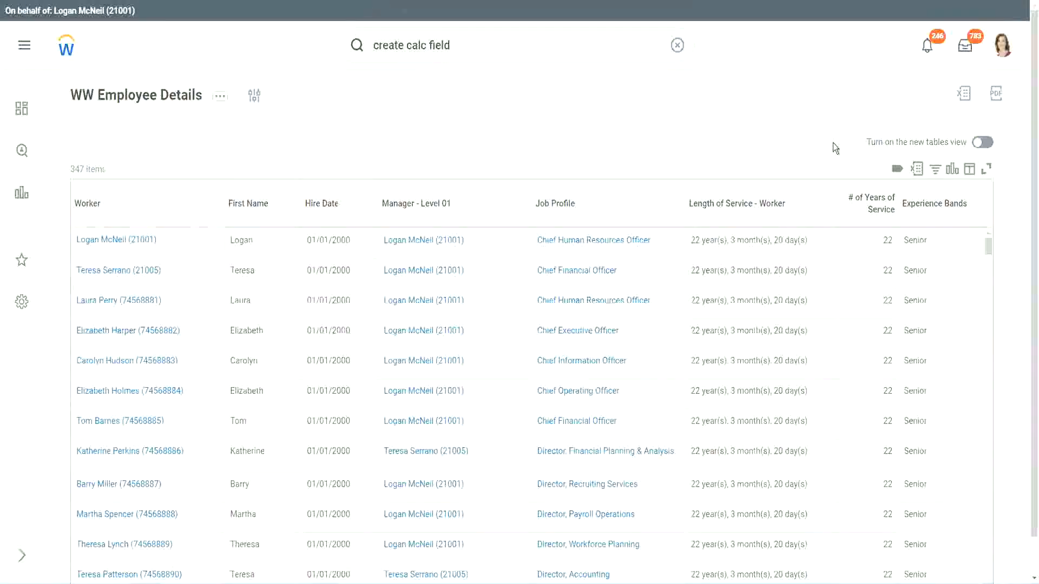
Step: Check the first worker's years of service and experience band against the "16 - 30 years : Senior" line in the Notepad++ notes
scroll(833, 143, "down", 1)
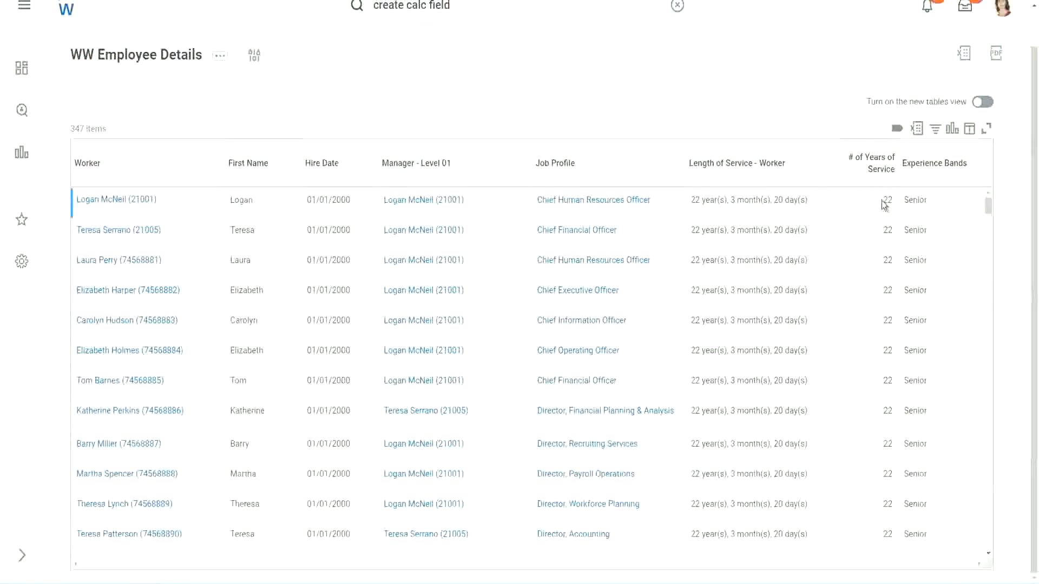
left_click_drag(883, 204, 894, 201)
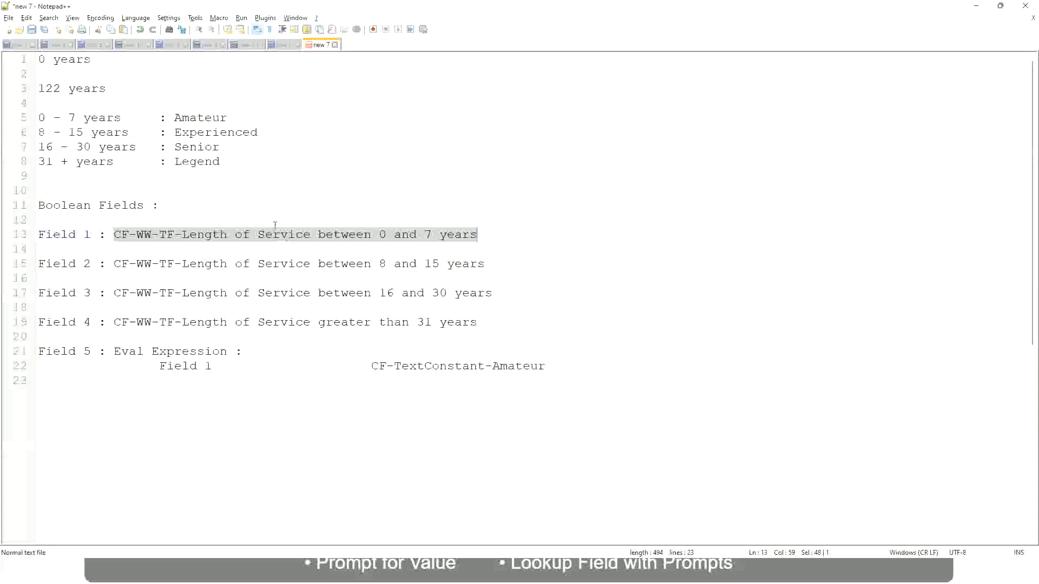
left_click(175, 146)
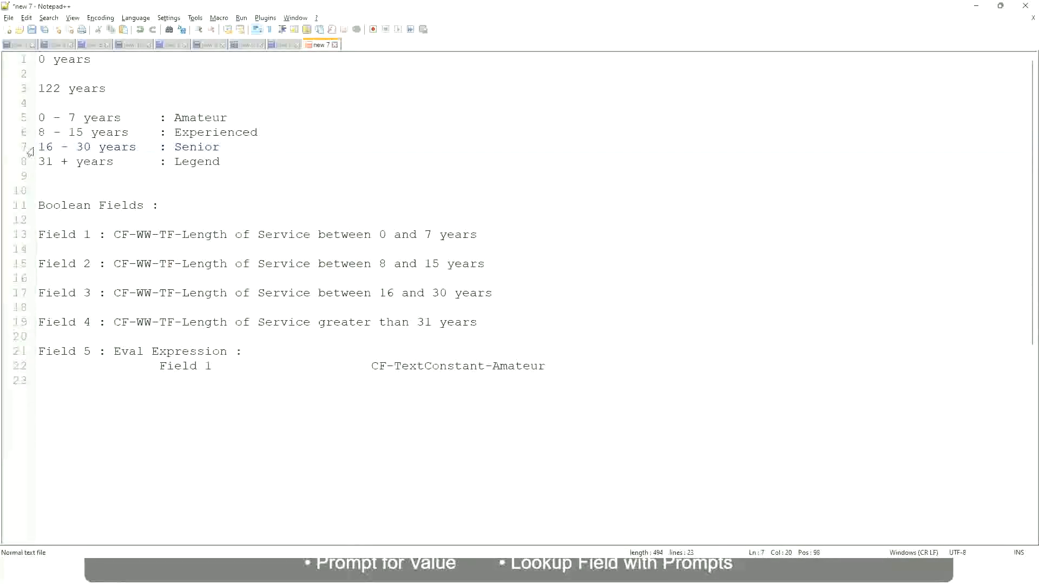
left_click_drag(39, 146, 98, 147)
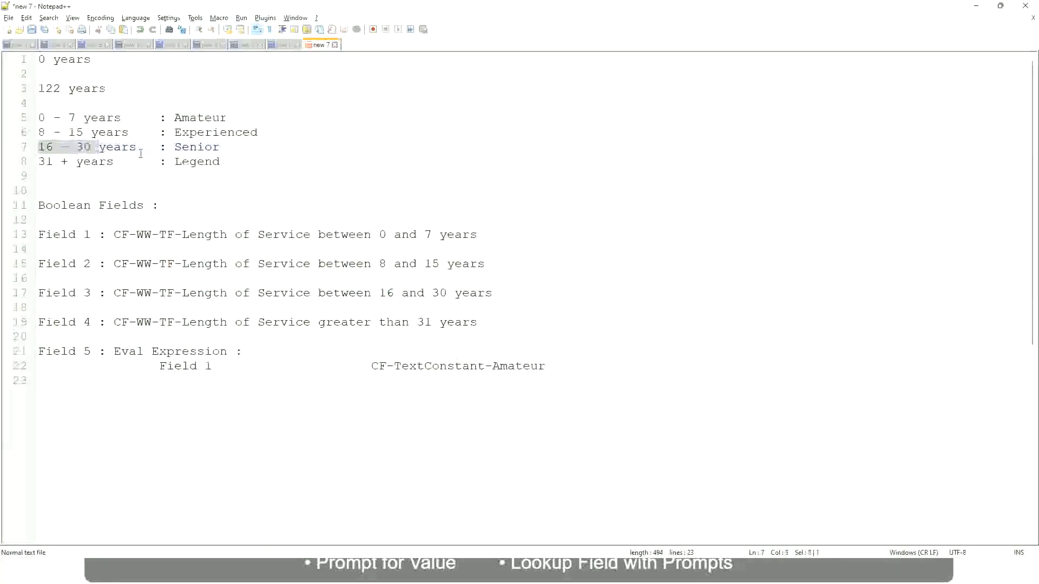
double_click(191, 147)
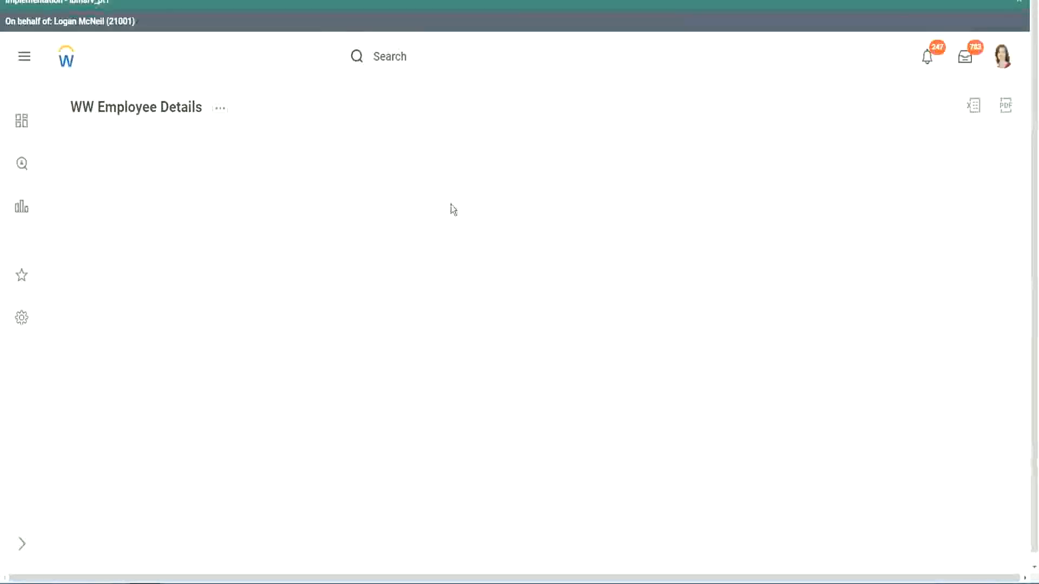
Step: Return to the Workday report and compare # of Years of Service with Experience Bands down the unfiltered worker rows
scroll(893, 324, "down", 2)
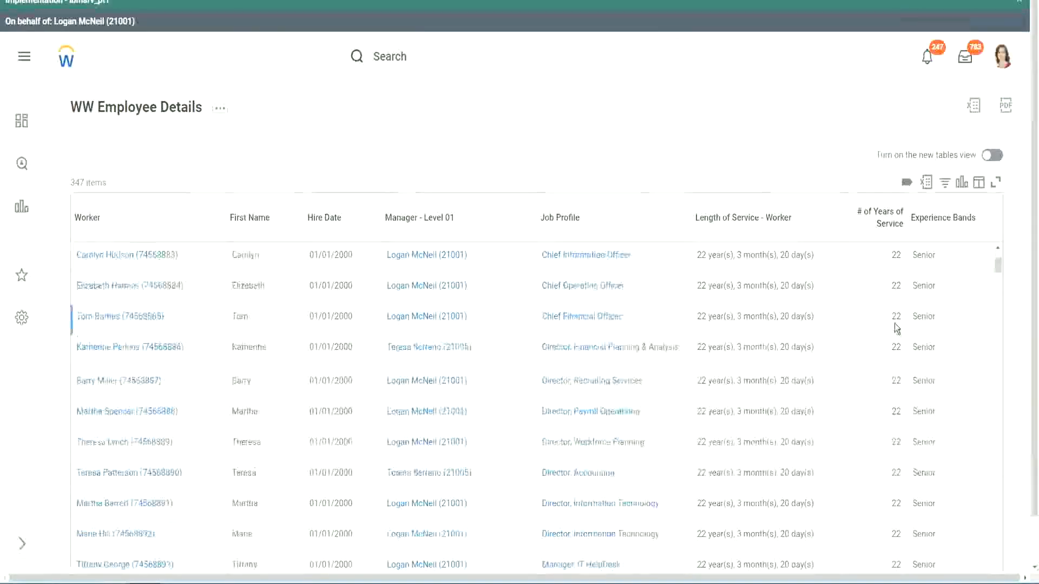
scroll(898, 330, "down", 5)
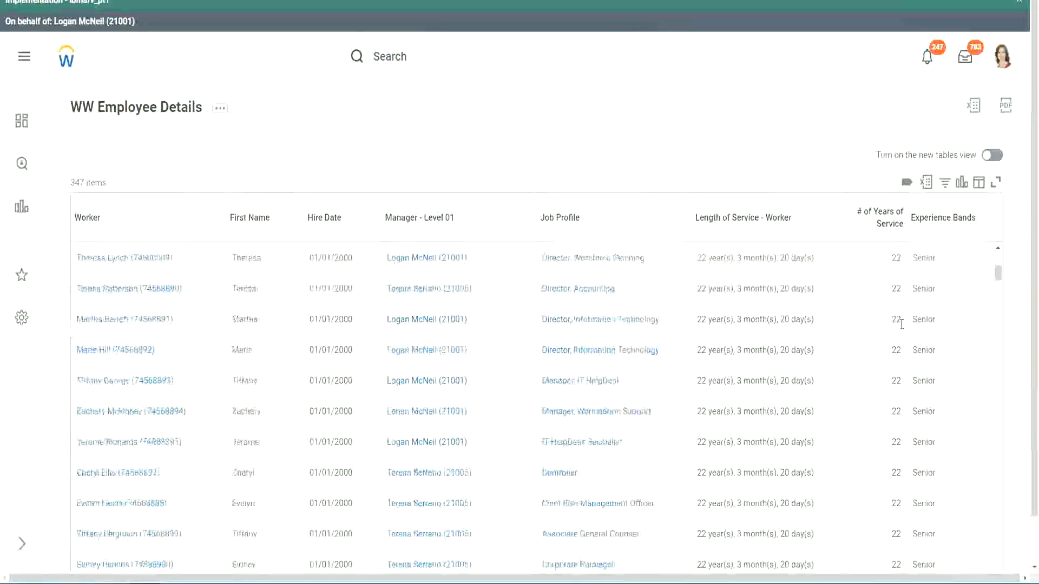
scroll(905, 347, "down", 5)
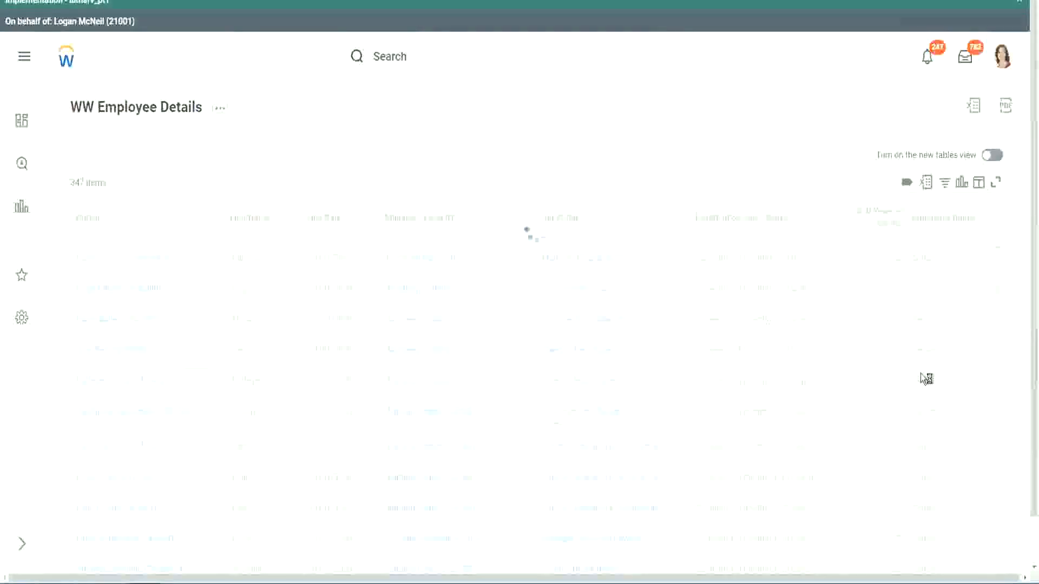
scroll(920, 373, "down", 1)
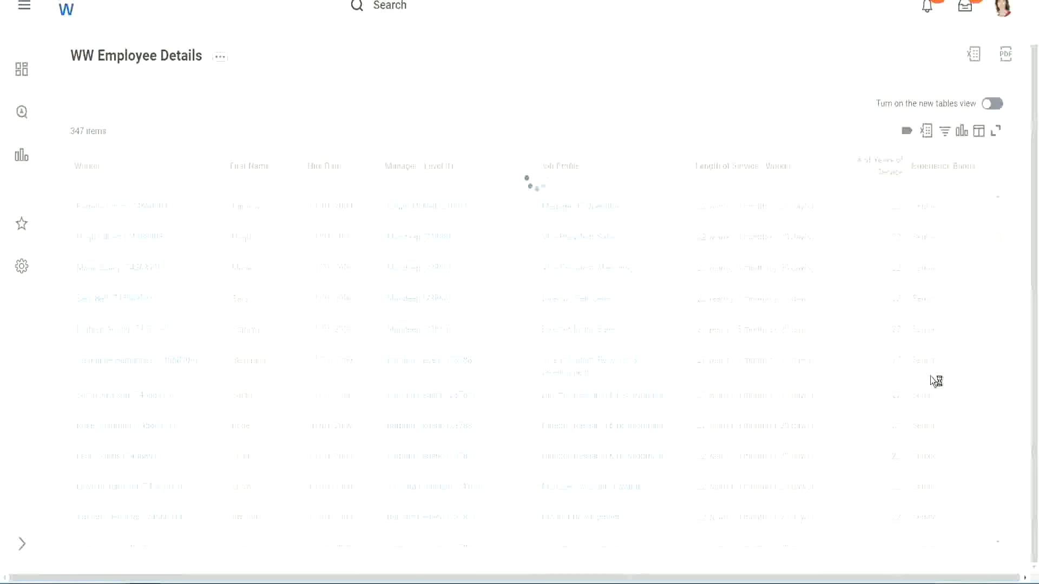
scroll(962, 304, "down", 5)
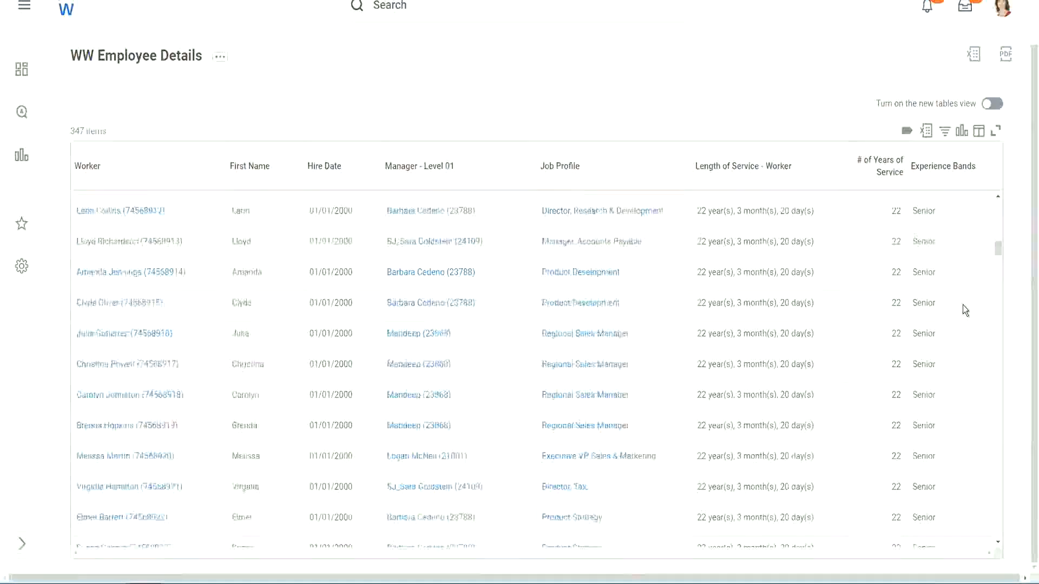
scroll(963, 305, "down", 3)
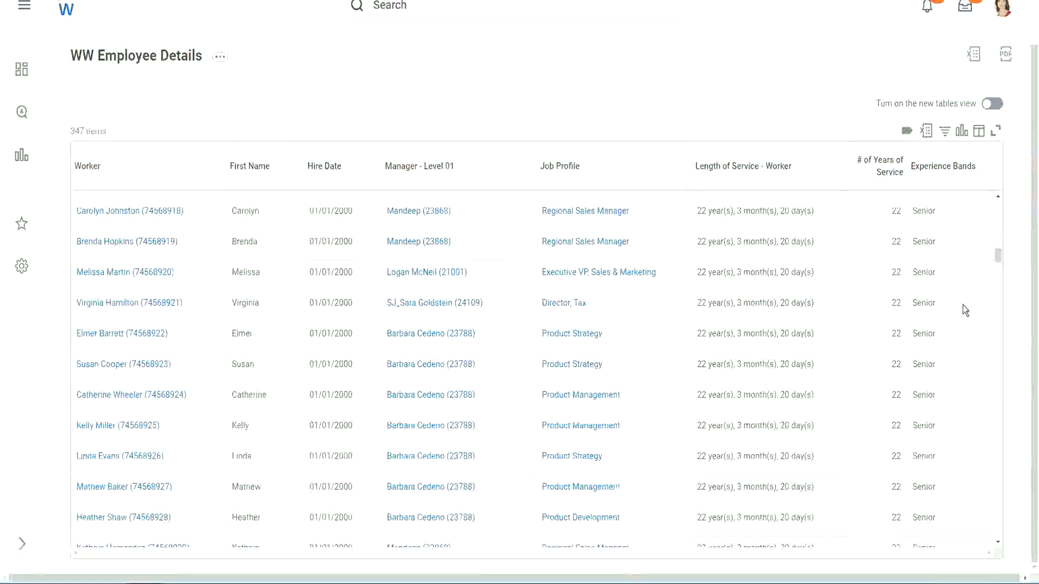
scroll(962, 304, "down", 6)
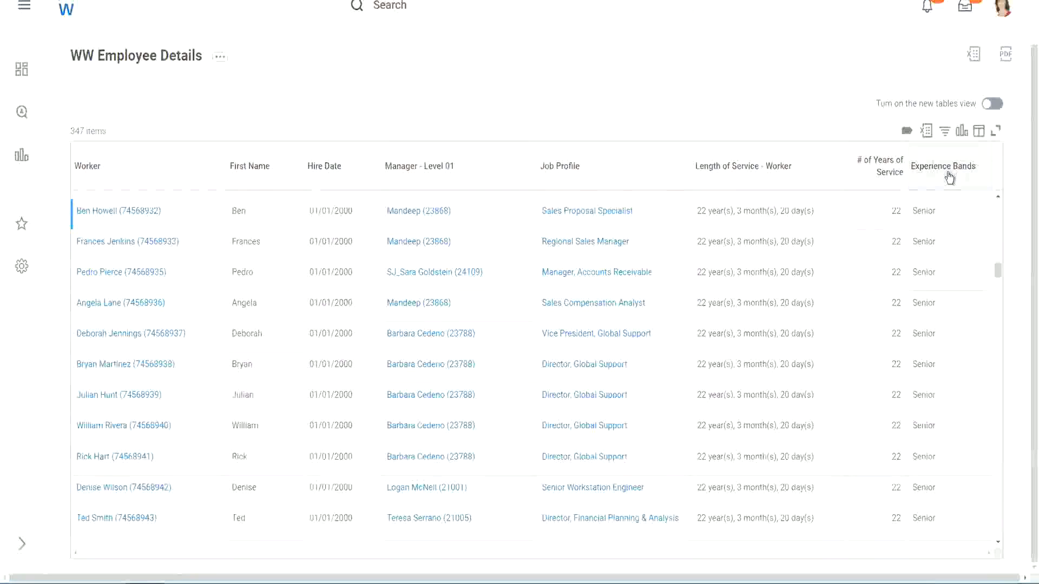
Step: Filter the Experience Bands column to values containing Amateur
left_click(949, 178)
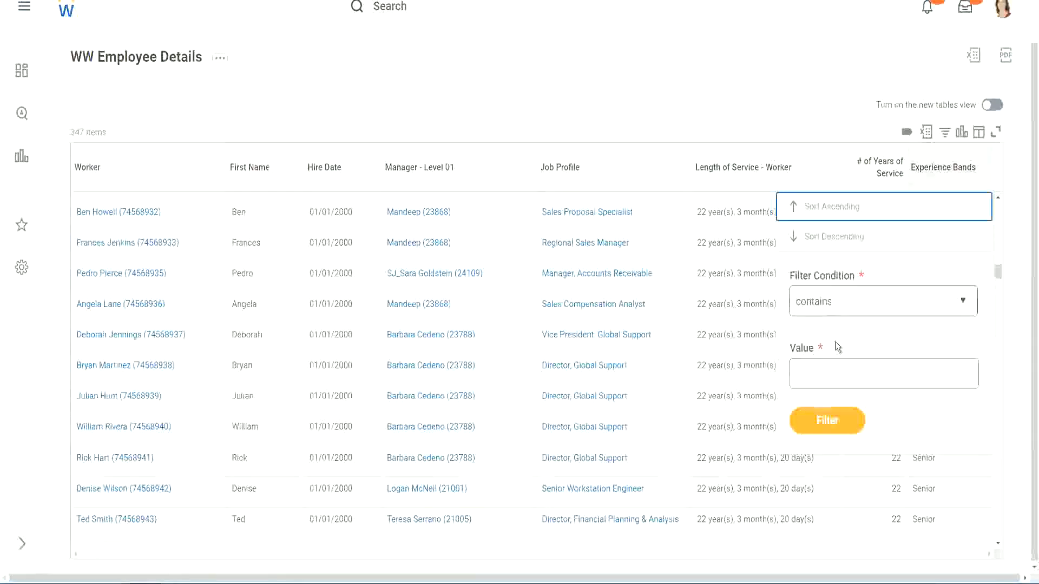
left_click(823, 364)
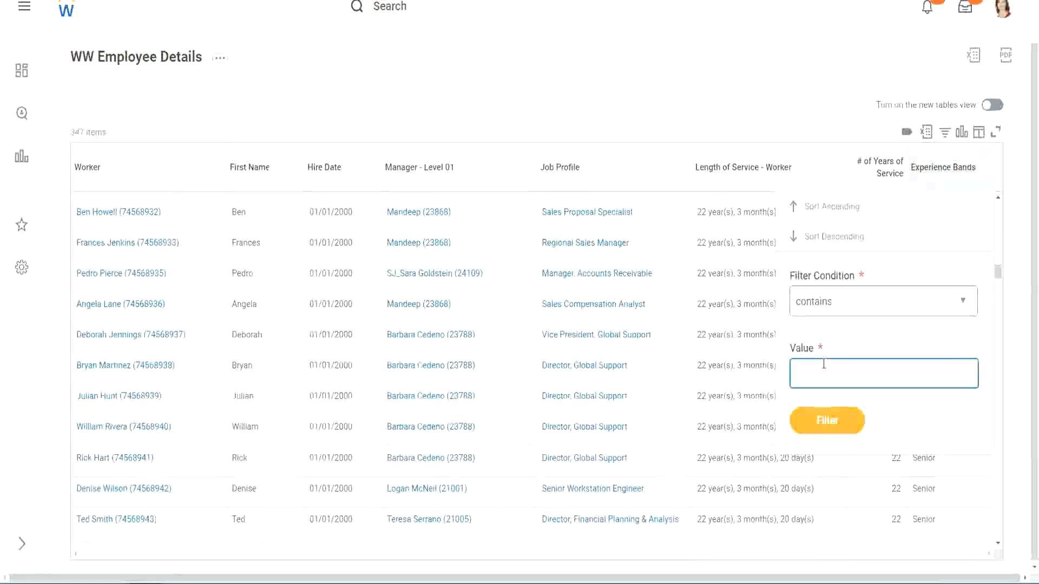
type("Amate")
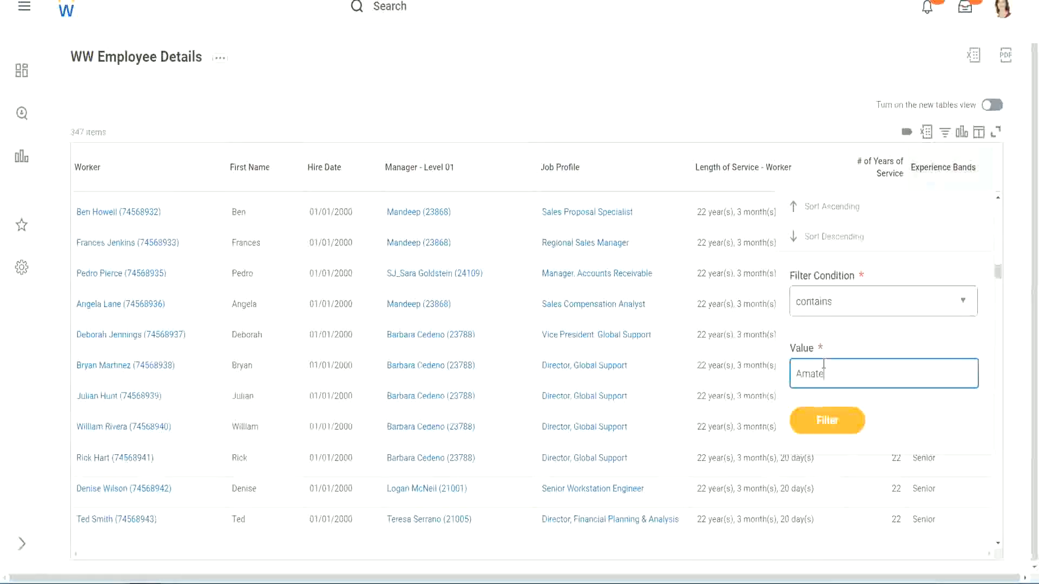
type("ur")
left_click(820, 426)
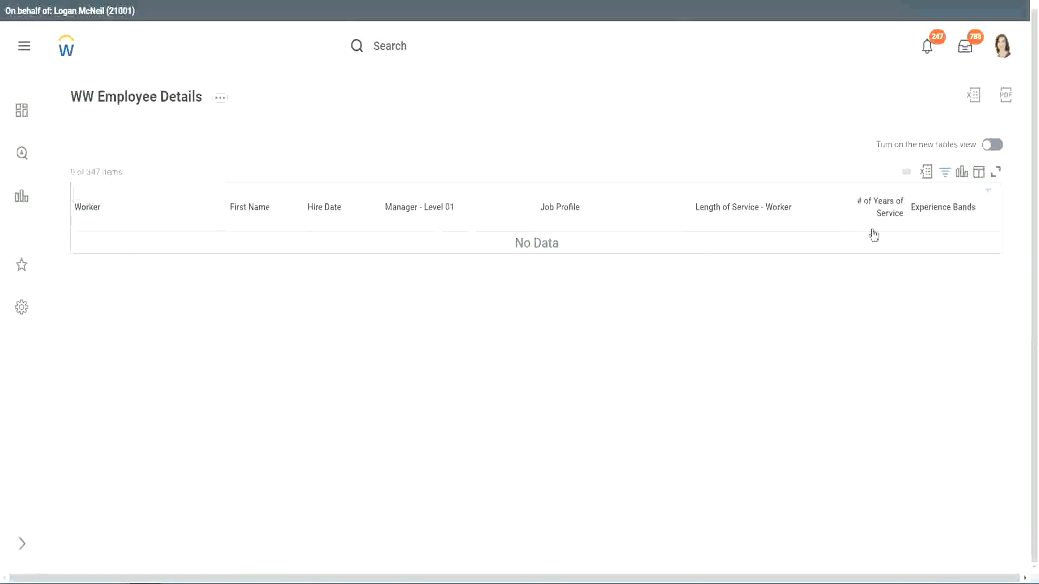
Step: Change the Experience Bands filter value to Legend and apply it
left_click(939, 212)
left_click(863, 355)
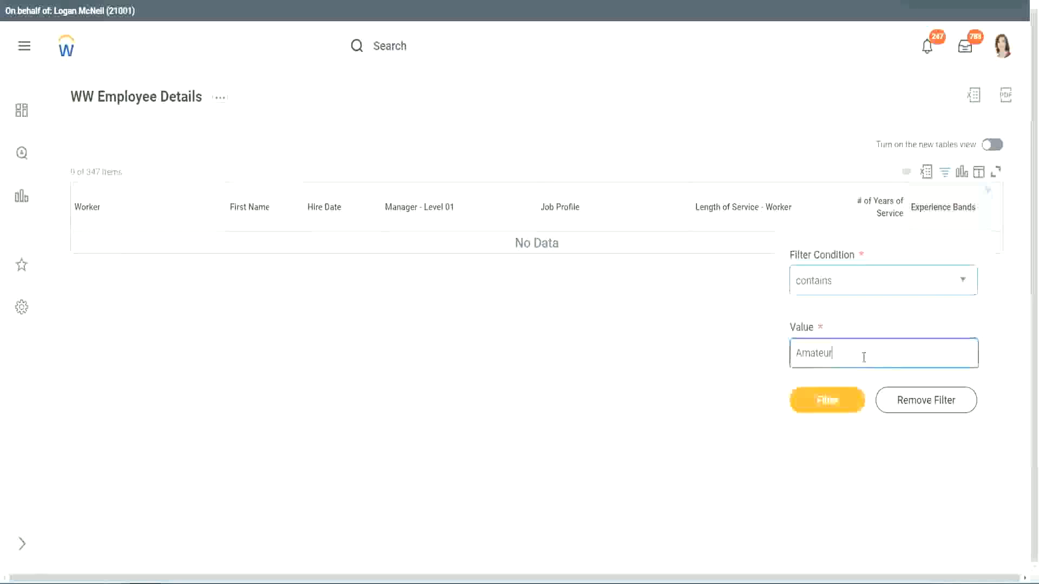
key("ctrl+a")
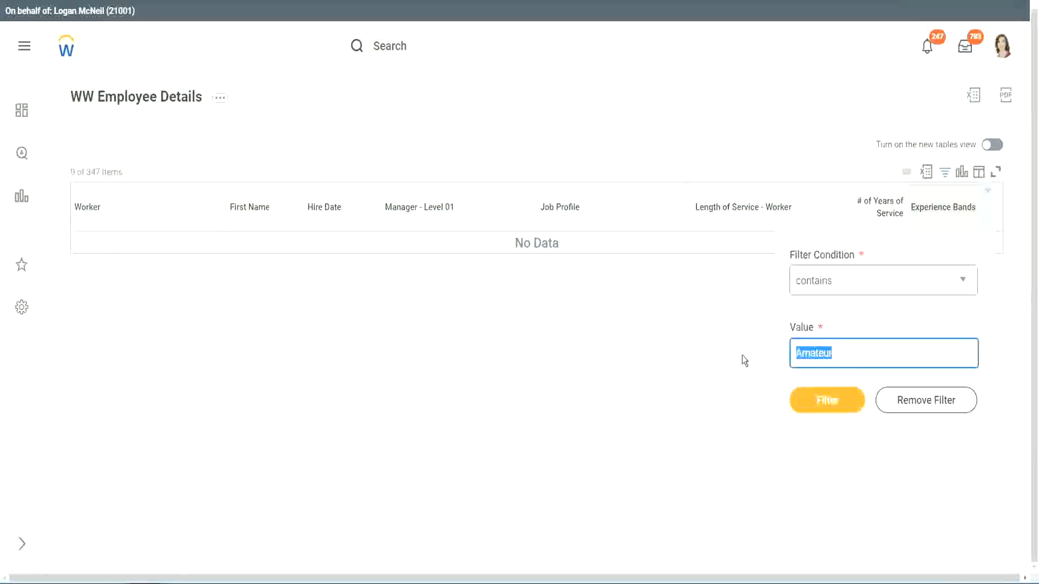
key("Return")
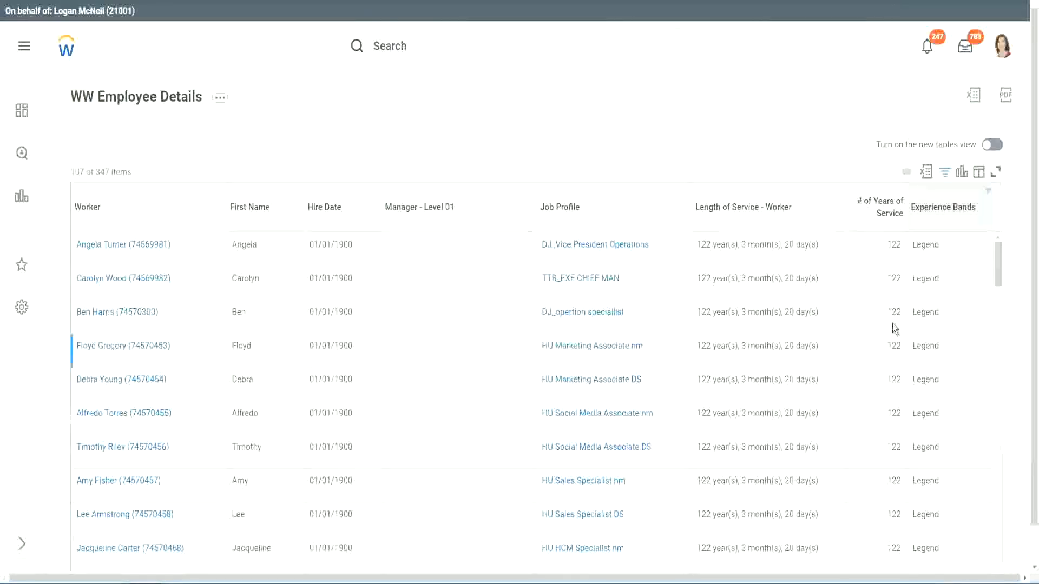
Step: Examine the hire dates and years of service of the workers in the Legend band, through to the end of the list
scroll(892, 325, "down", 15)
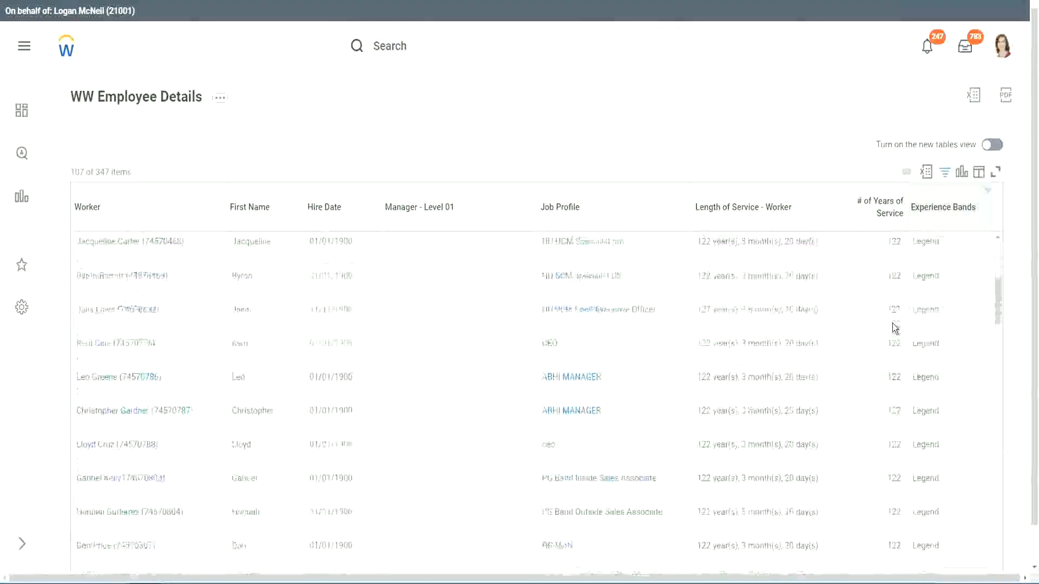
scroll(894, 327, "down", 5)
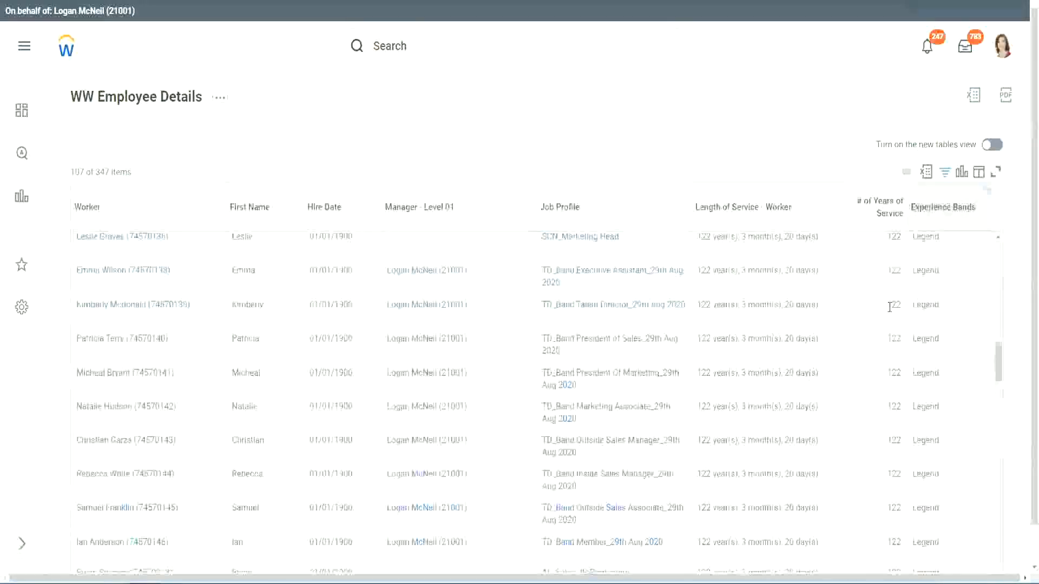
scroll(844, 319, "down", 10)
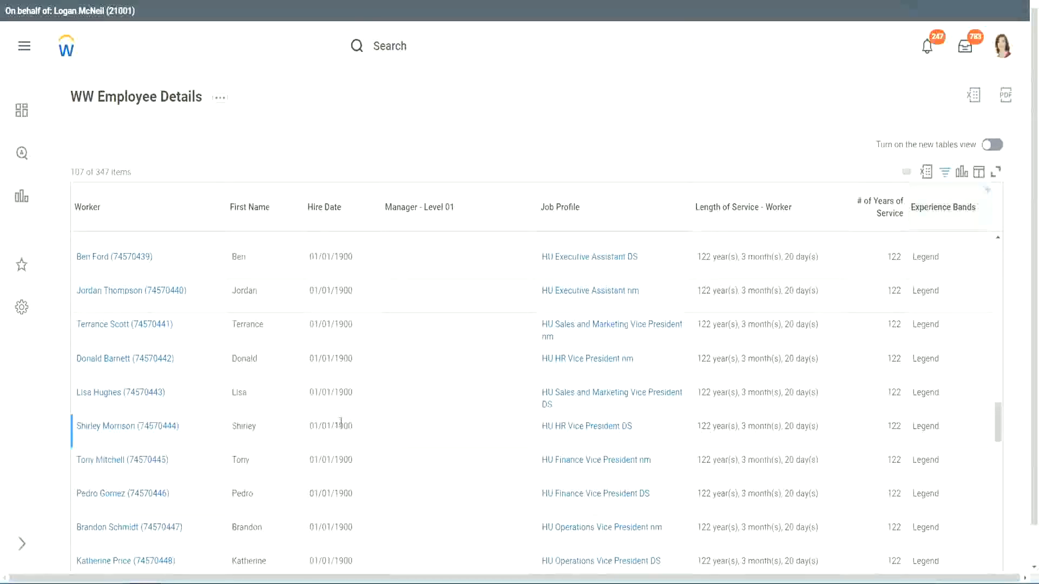
double_click(341, 425)
scroll(883, 407, "down", 5)
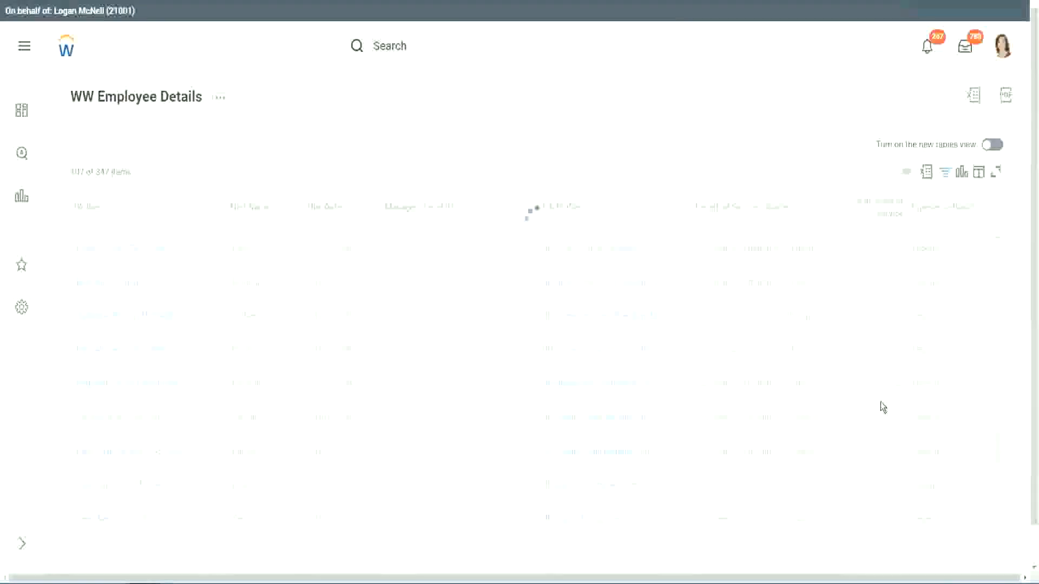
scroll(882, 406, "down", 5)
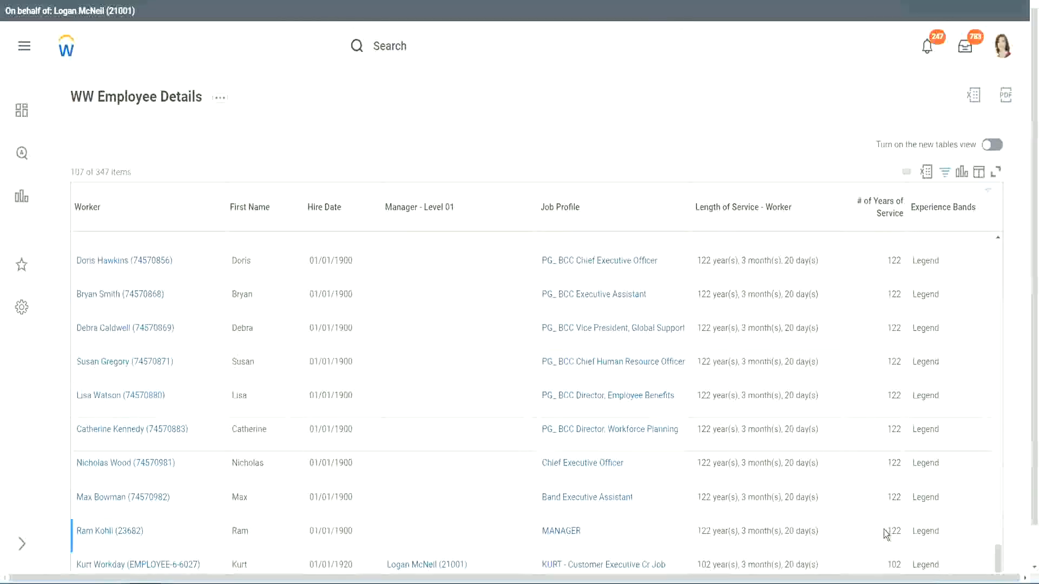
double_click(894, 564)
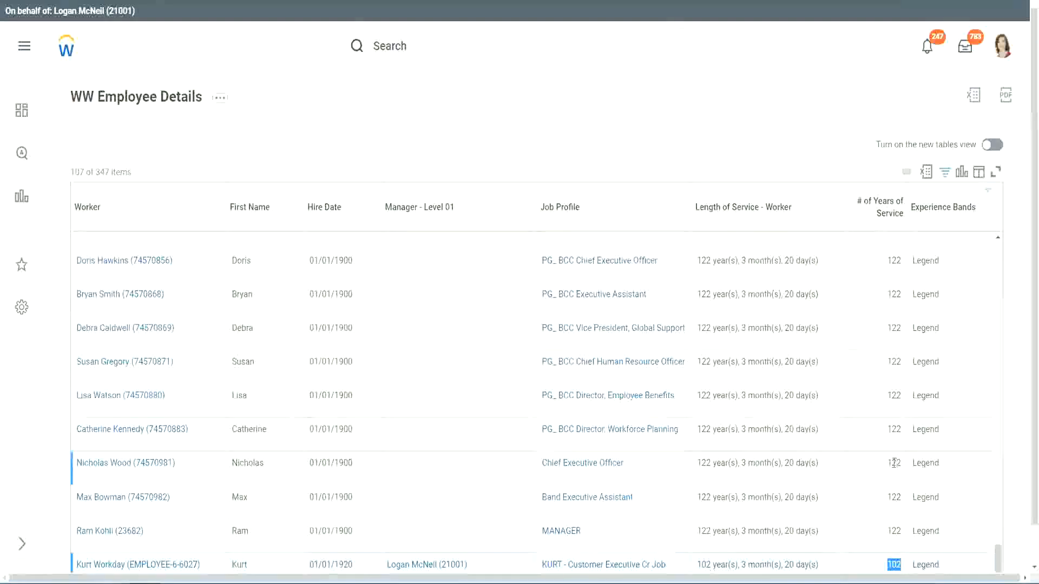
left_click_drag(893, 462, 900, 463)
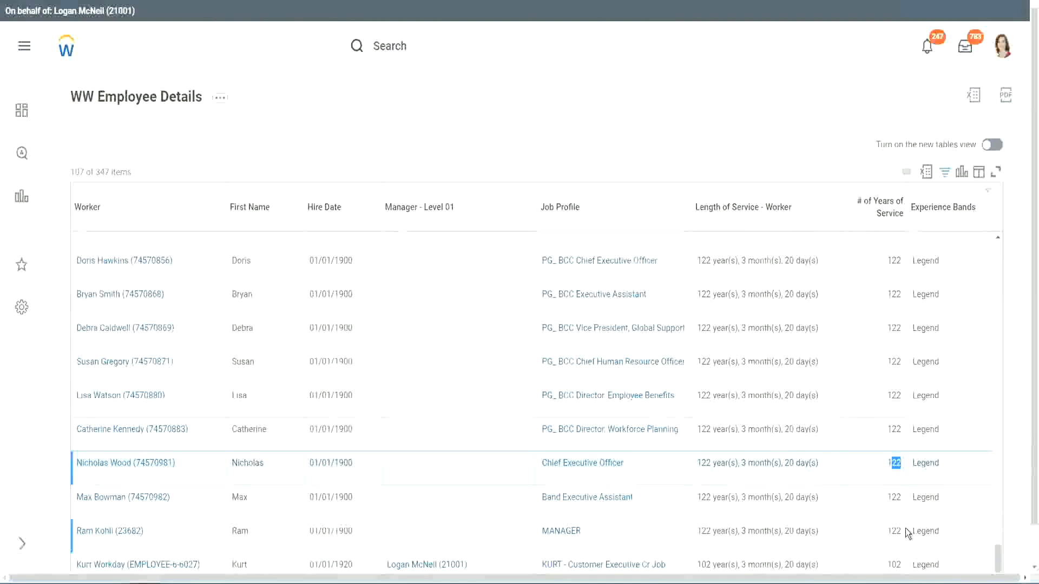
left_click(874, 434)
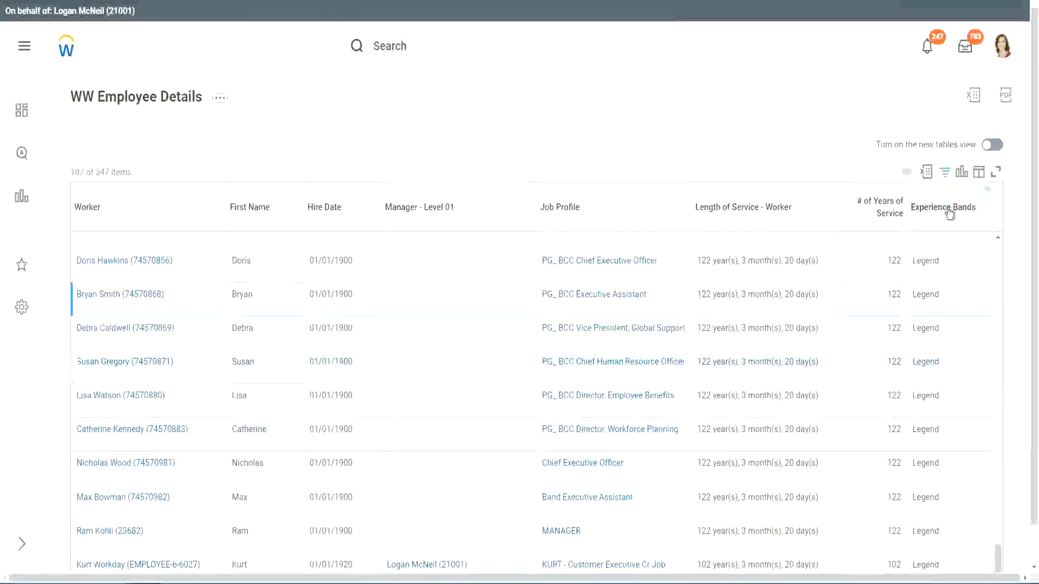
Step: Change the Experience Bands filter value to Experienced and apply it
left_click(951, 231)
double_click(849, 415)
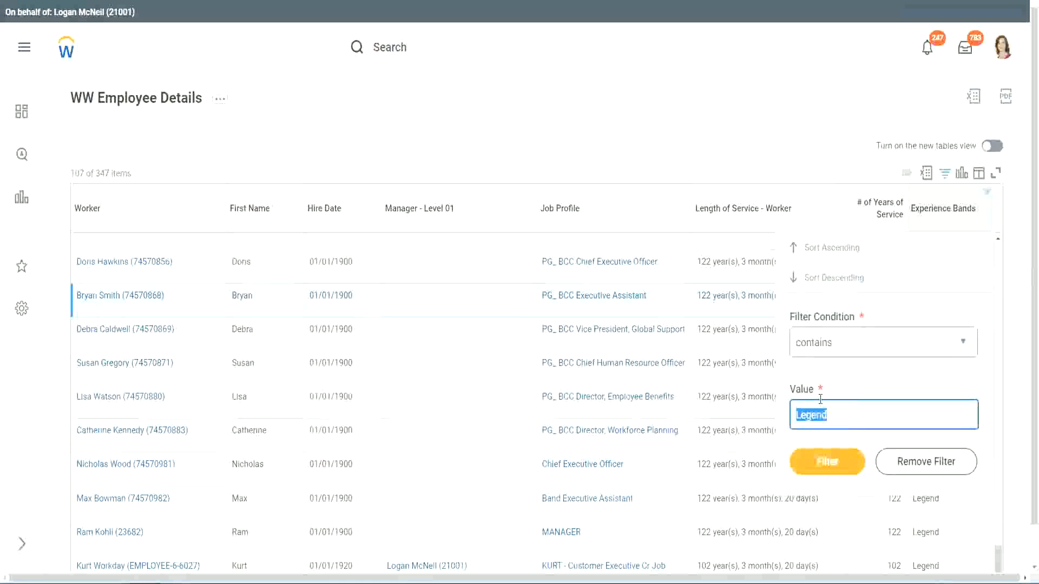
type("Ex")
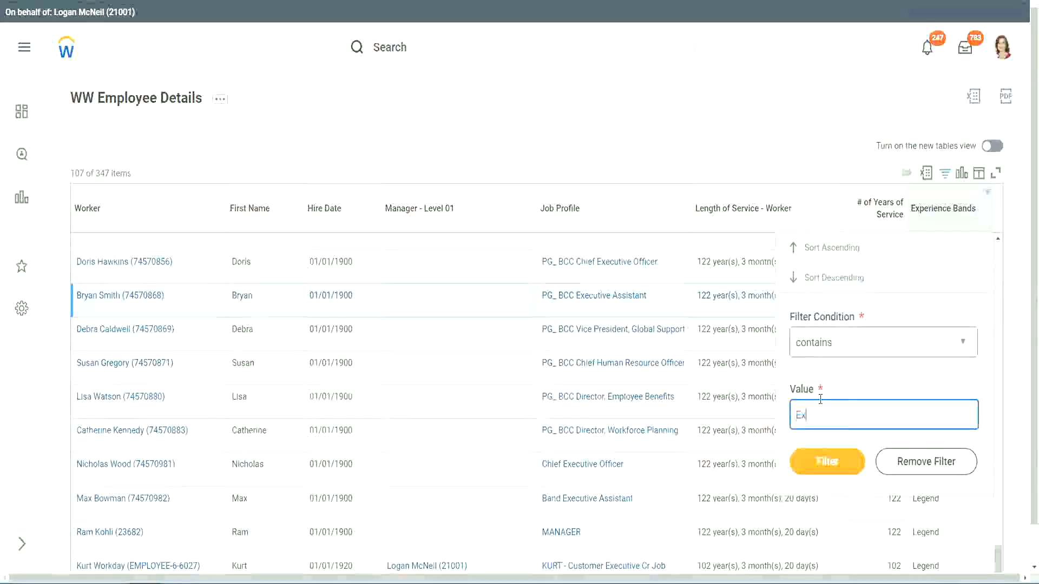
type("per")
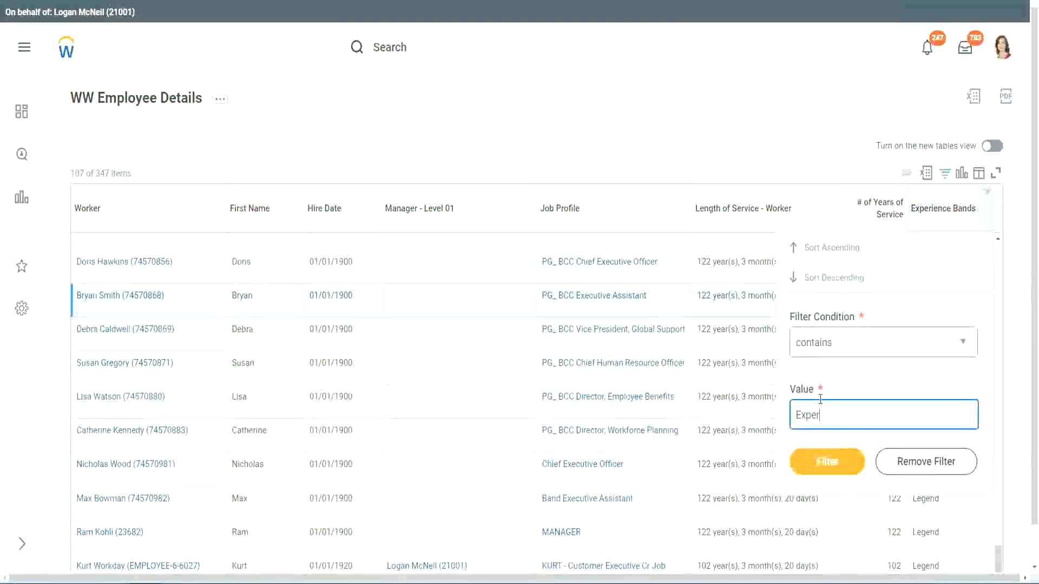
type("ienced")
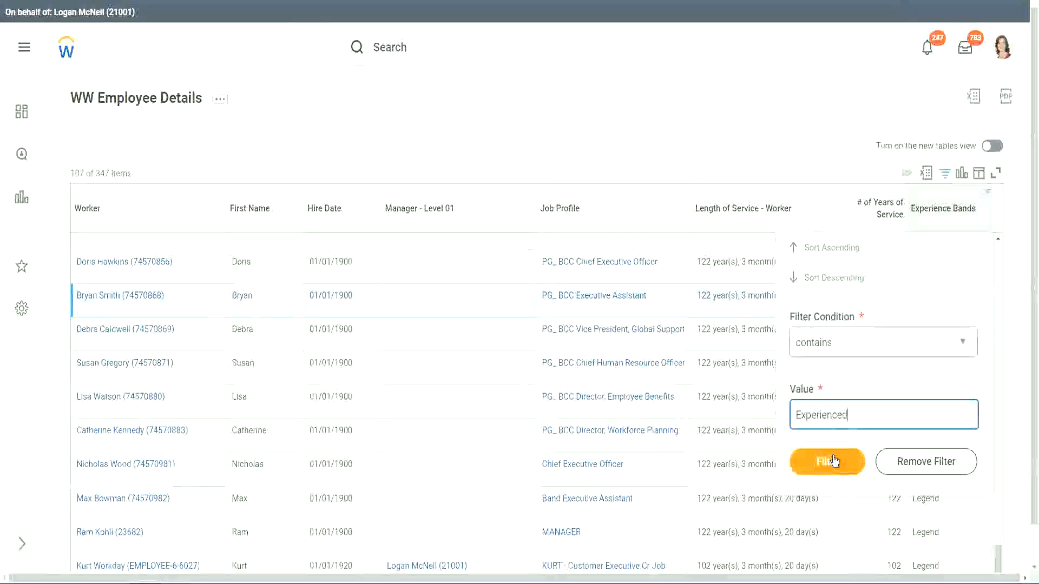
left_click(832, 461)
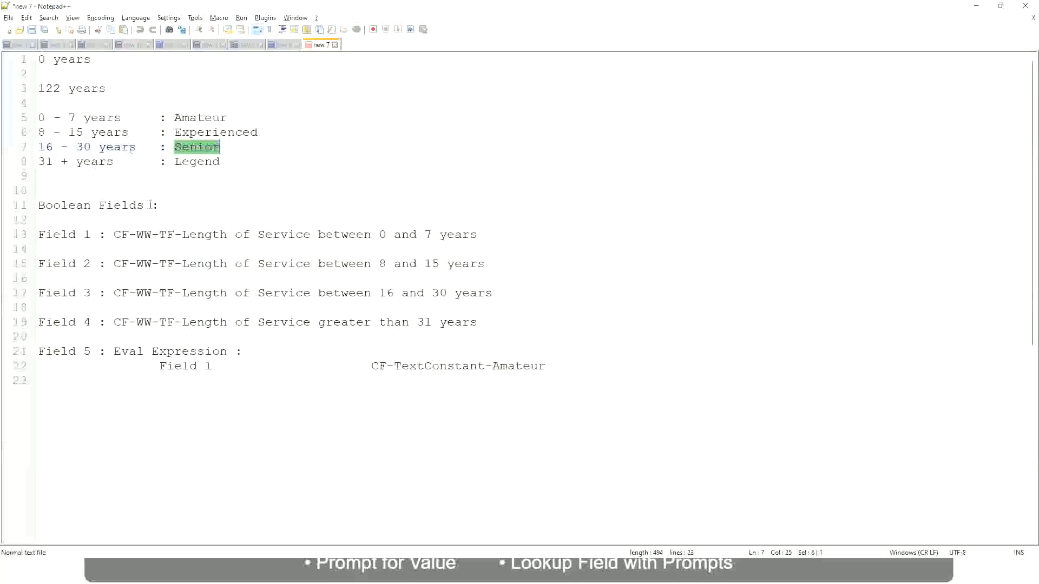
Step: Look up the 8 - 15 years range in the Notepad++ notes and compare it with the Experienced workers' years of service in the report
left_click_drag(46, 133, 82, 134)
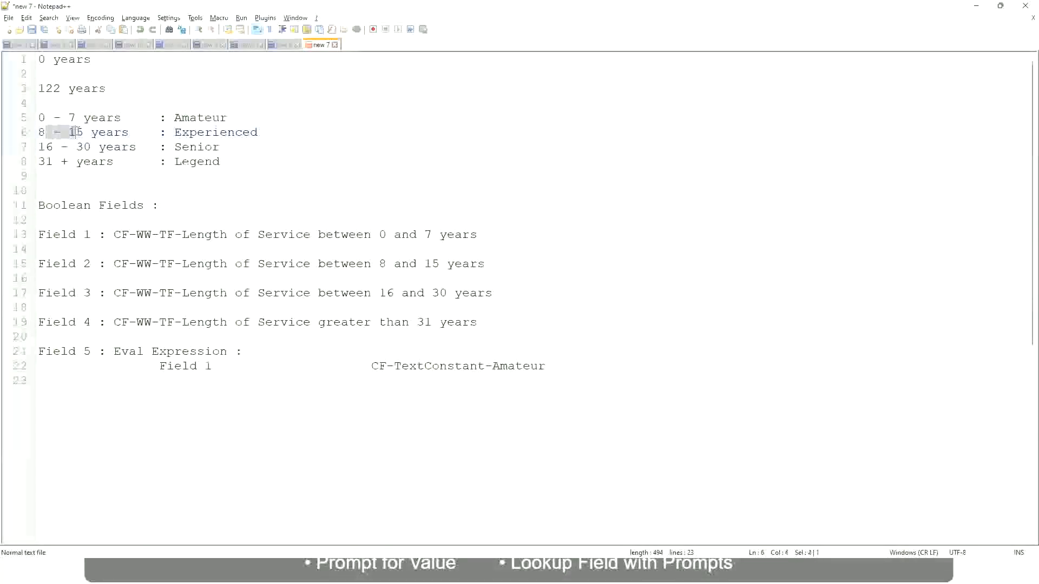
left_click(85, 133)
left_click(119, 133)
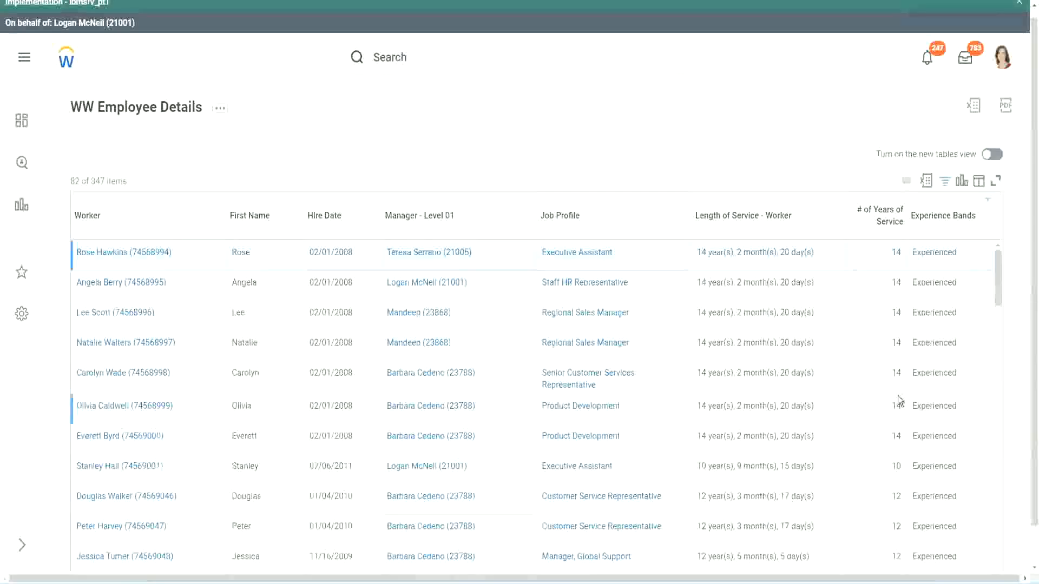
scroll(897, 395, "down", 5)
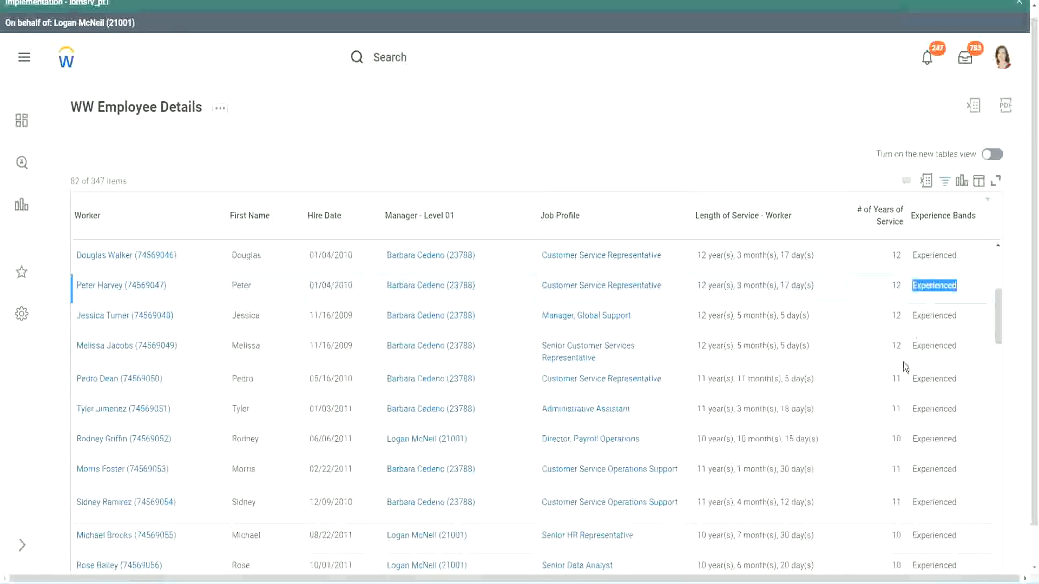
scroll(897, 385, "down", 3)
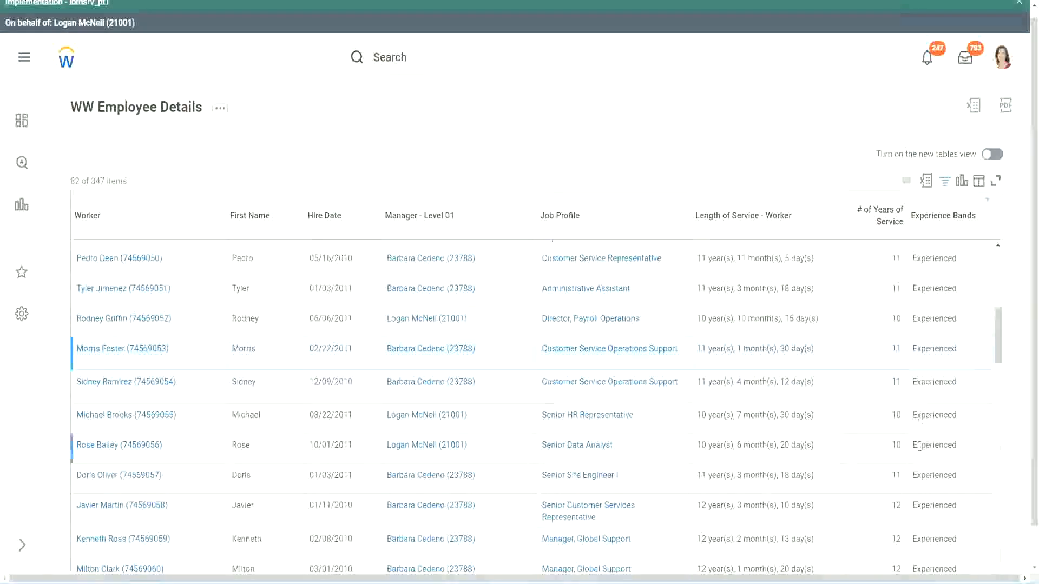
scroll(918, 447, "down", 10)
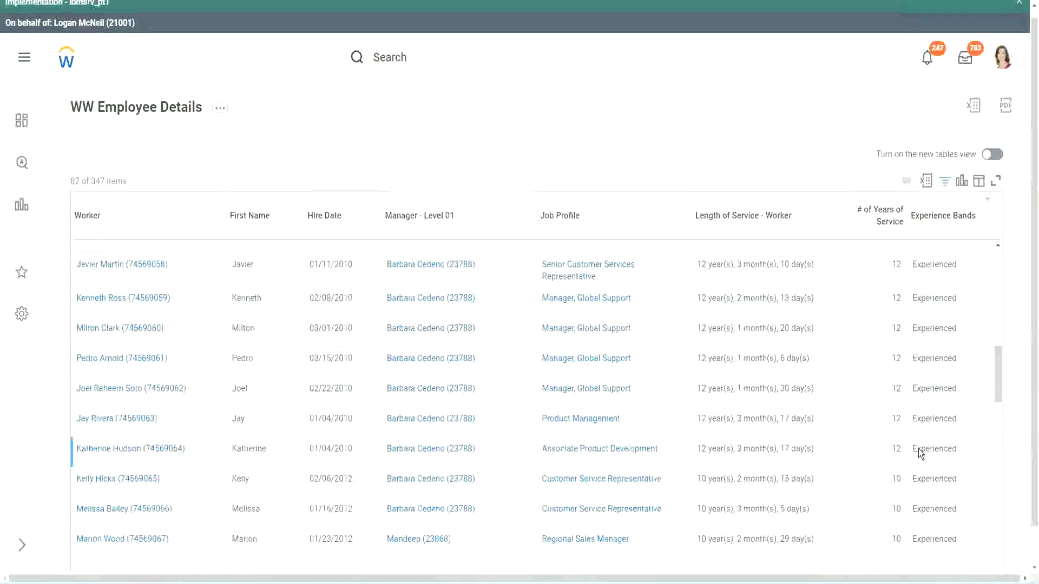